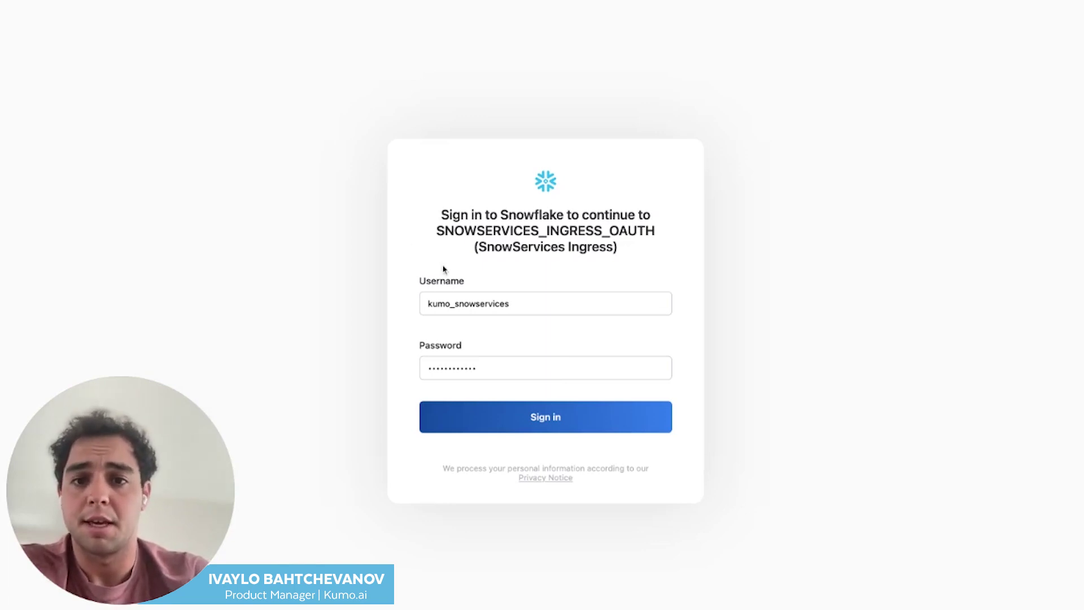
Step: Sign in and create the Snowflake connector KUMO_SNOW for database KUMO, warehouse KUMO_XS, schema HM_SAMPLED
left_click(571, 418)
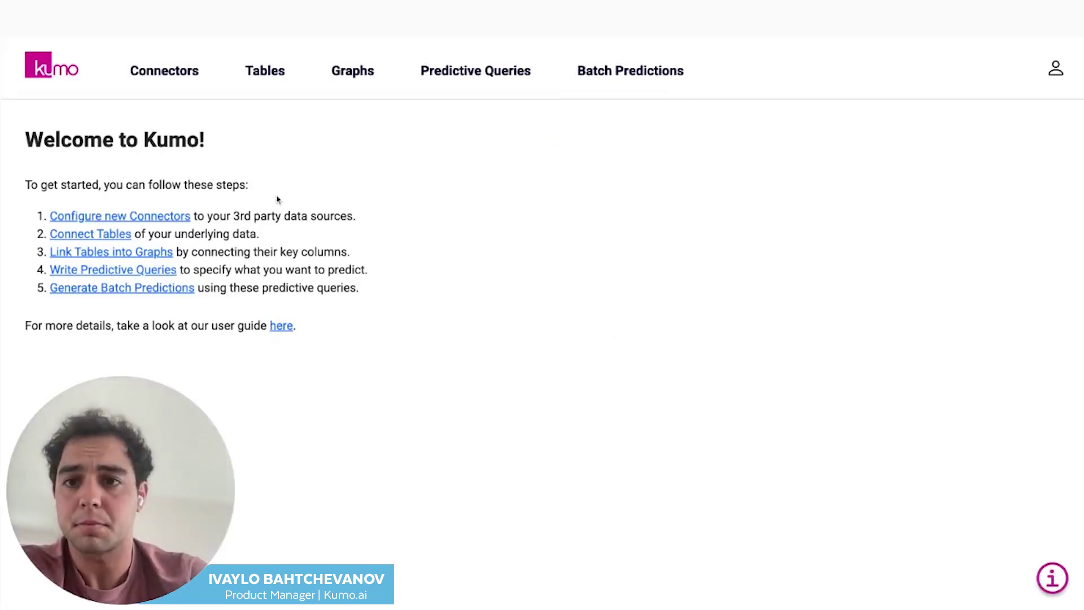
left_click(168, 78)
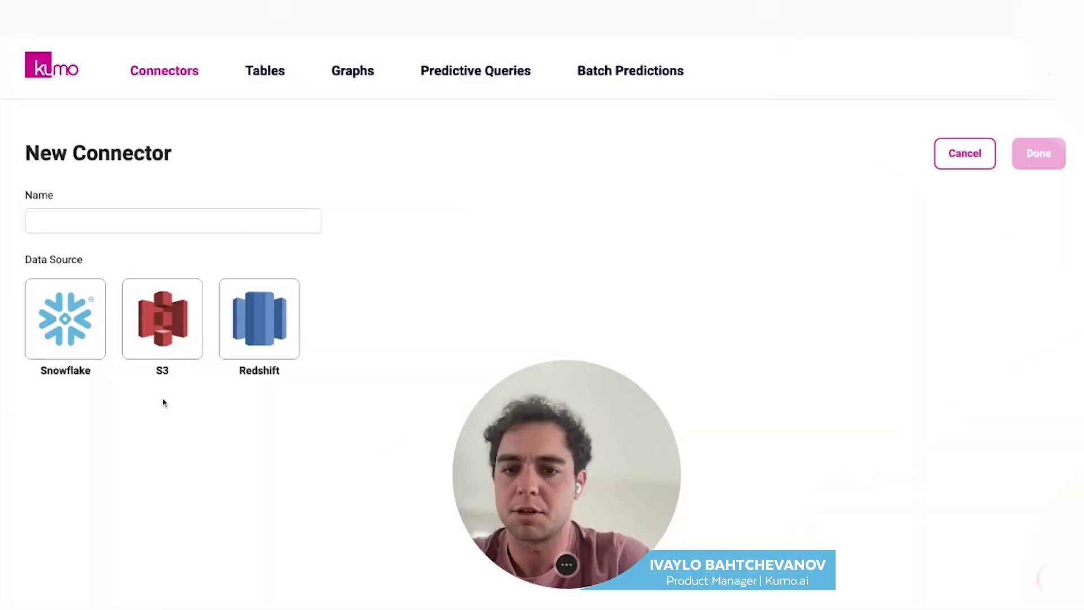
left_click(98, 215)
type("KUMO_SNOW")
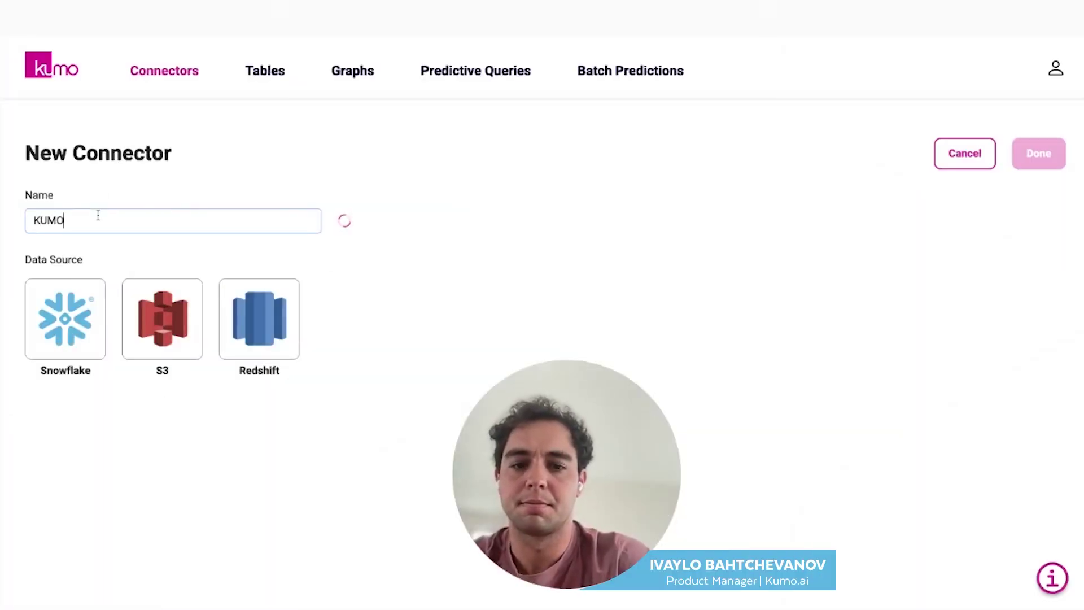
left_click(59, 293)
scroll(176, 442, "down", 2)
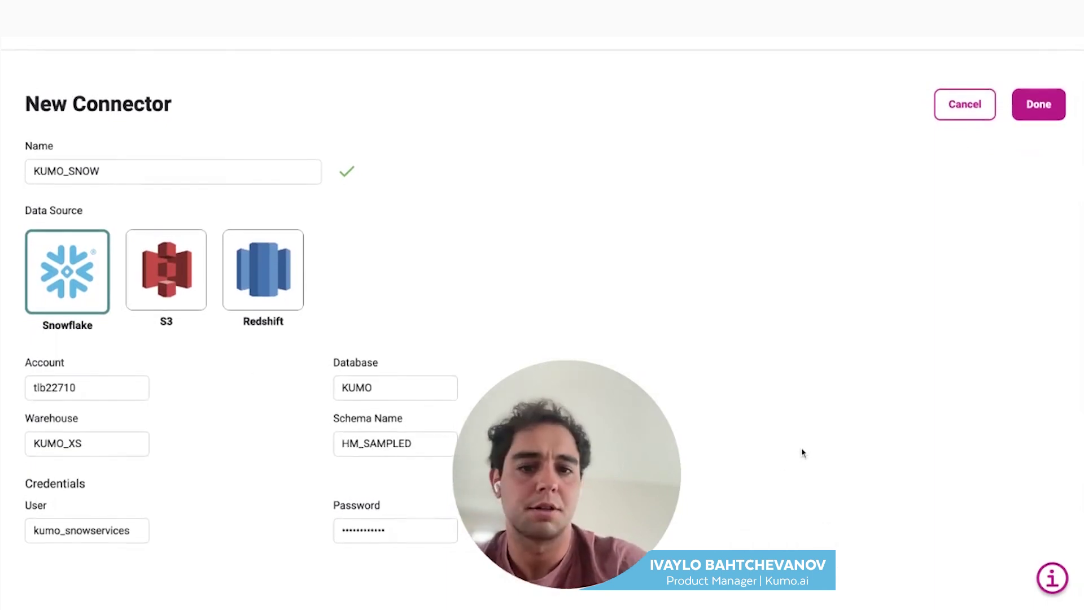
left_click(1041, 108)
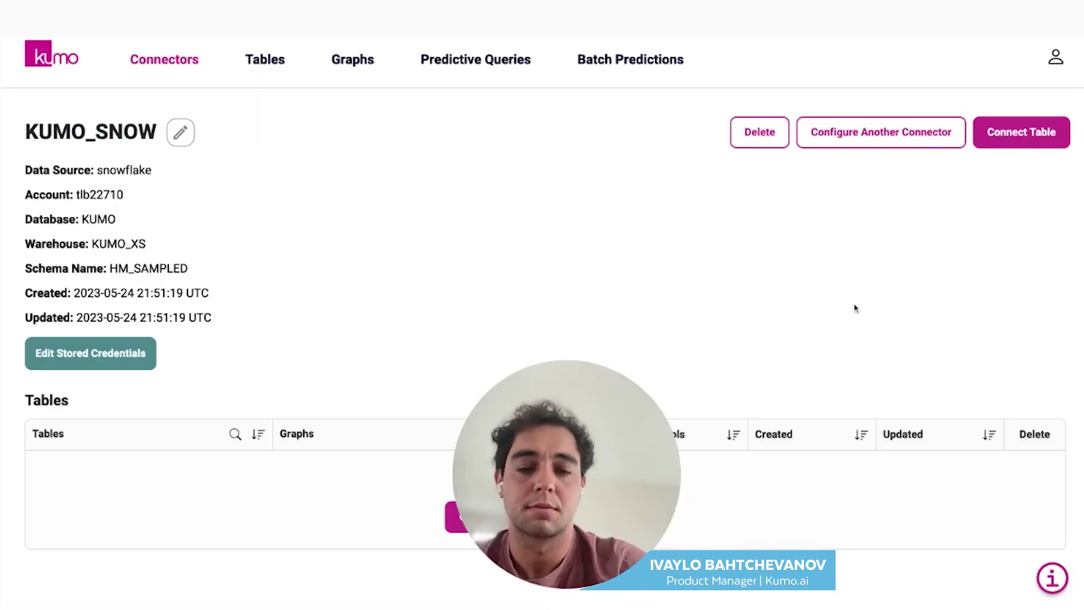
left_click(1009, 133)
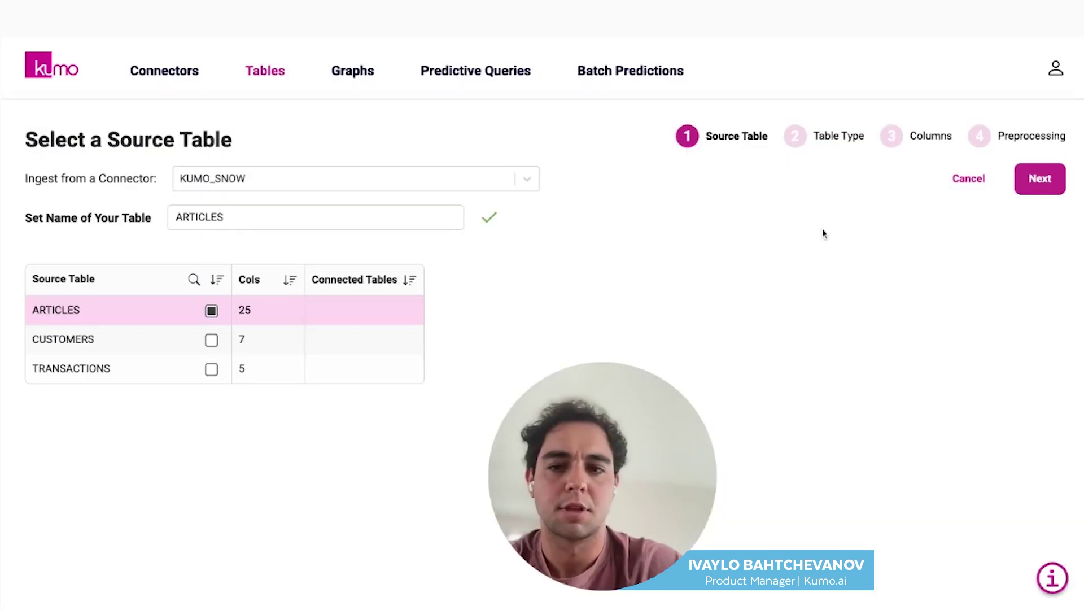
Step: Select ARTICLES from KUMO_SNOW as a dimension table, keeping all 25 columns
left_click(1045, 187)
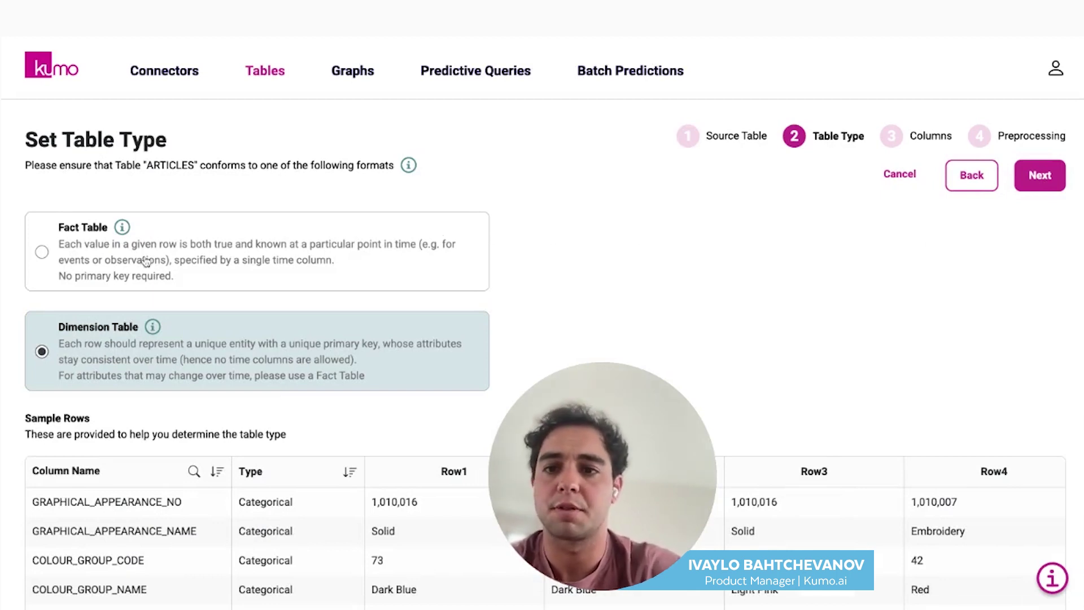
scroll(149, 262, "down", 2)
scroll(208, 308, "down", 2)
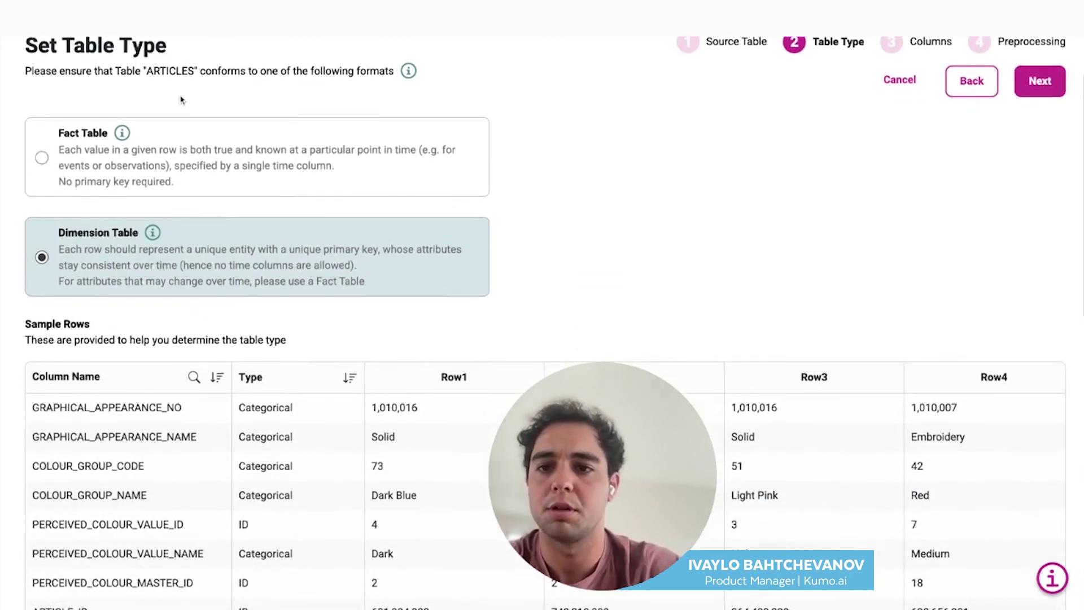
scroll(205, 259, "down", 6)
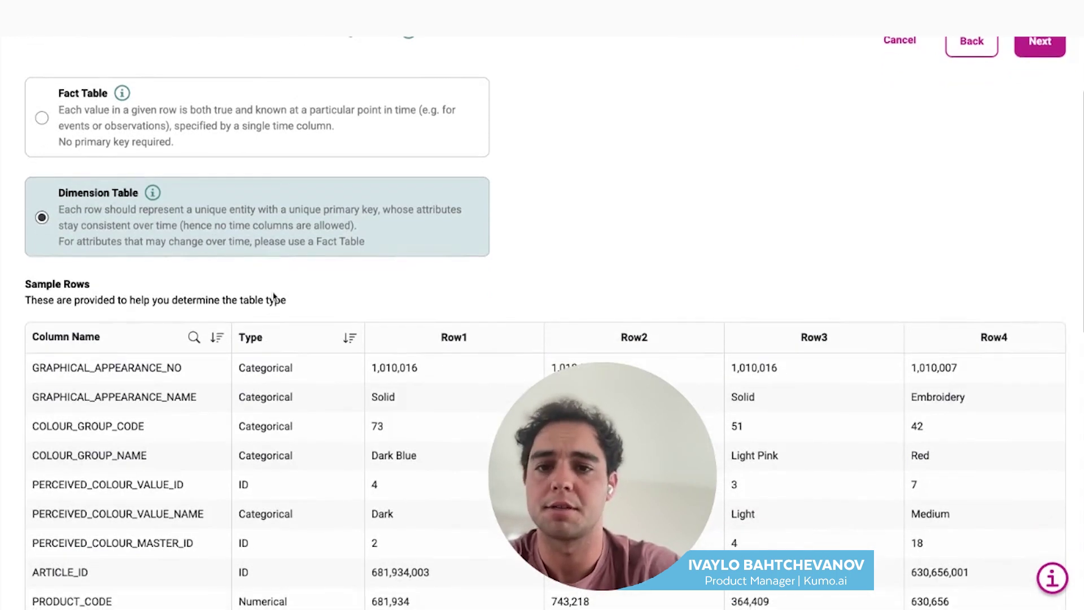
scroll(285, 334, "down", 4)
scroll(296, 256, "up", 12)
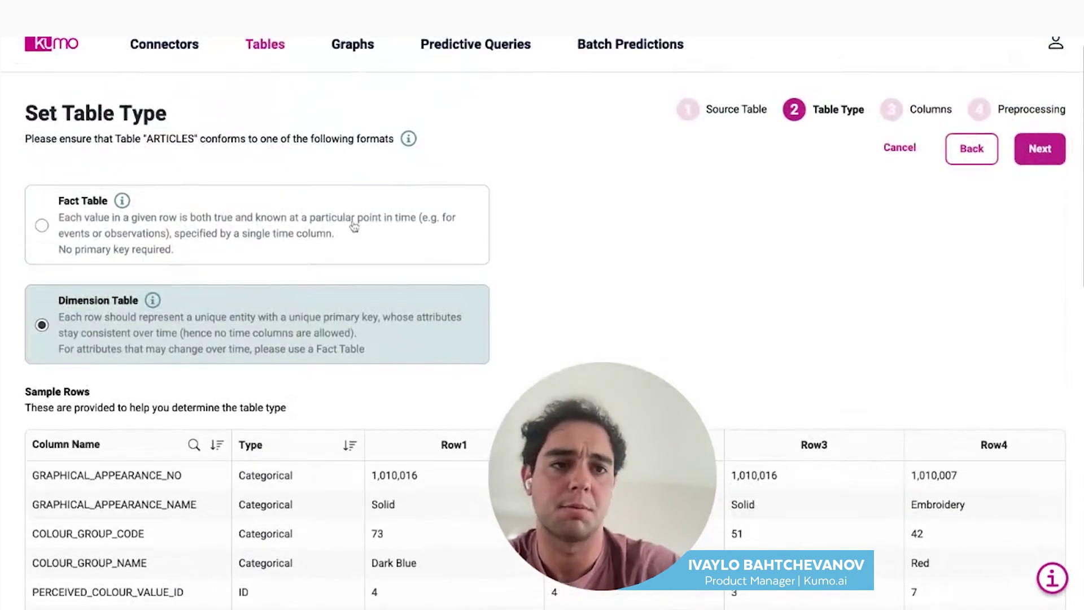
left_click(1037, 153)
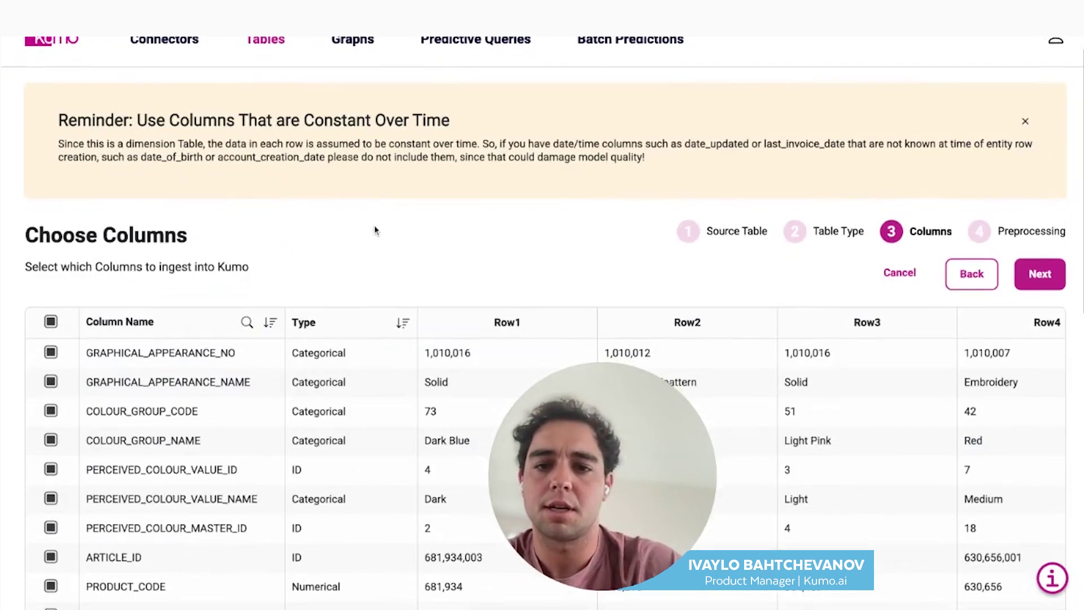
scroll(372, 228, "down", 4)
scroll(373, 230, "down", 7)
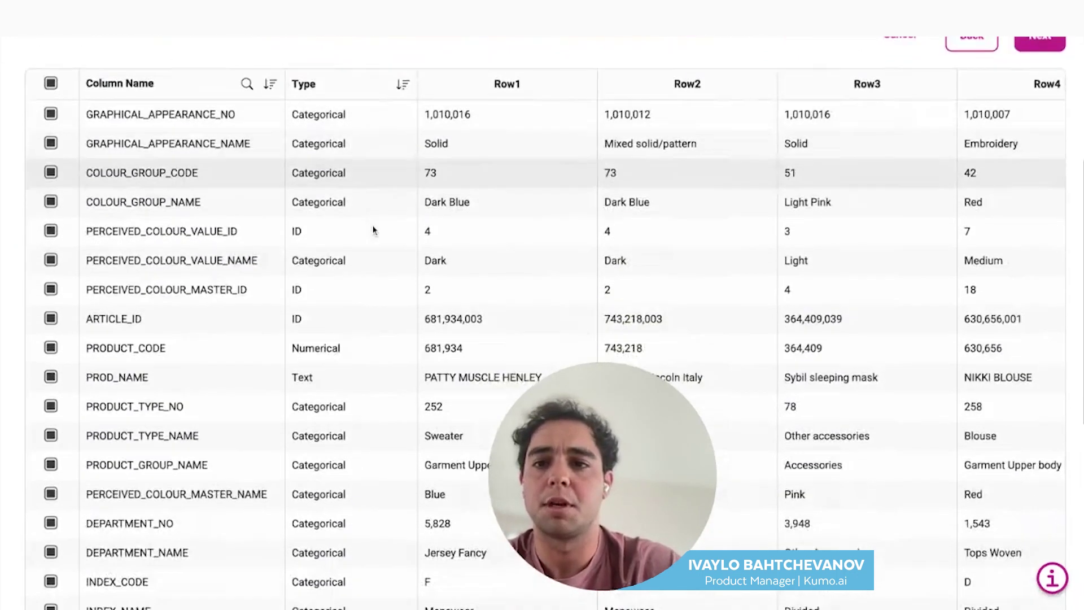
scroll(381, 203, "up", 4)
scroll(383, 193, "up", 7)
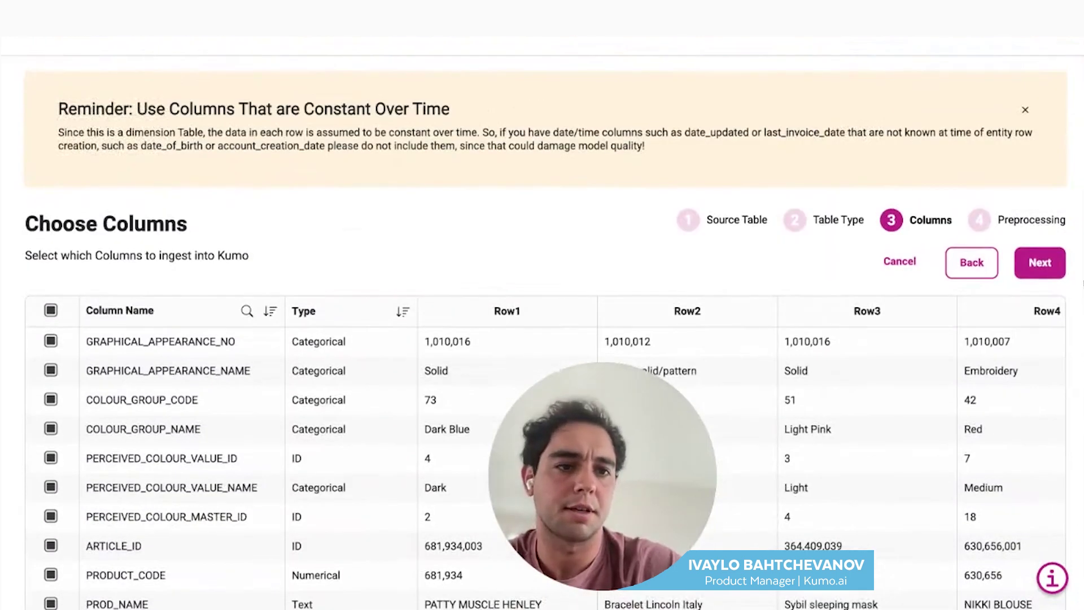
left_click(1051, 270)
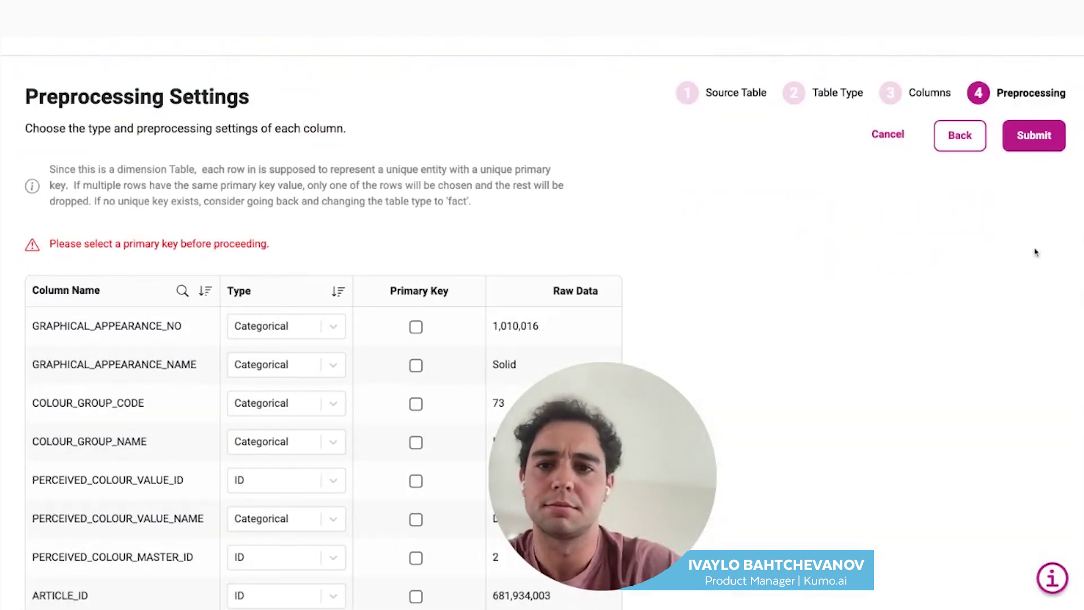
Step: Make ARTICLE_ID the primary key, submit, and review the ARTICLES summary of 78.57K rows
scroll(313, 277, "down", 5)
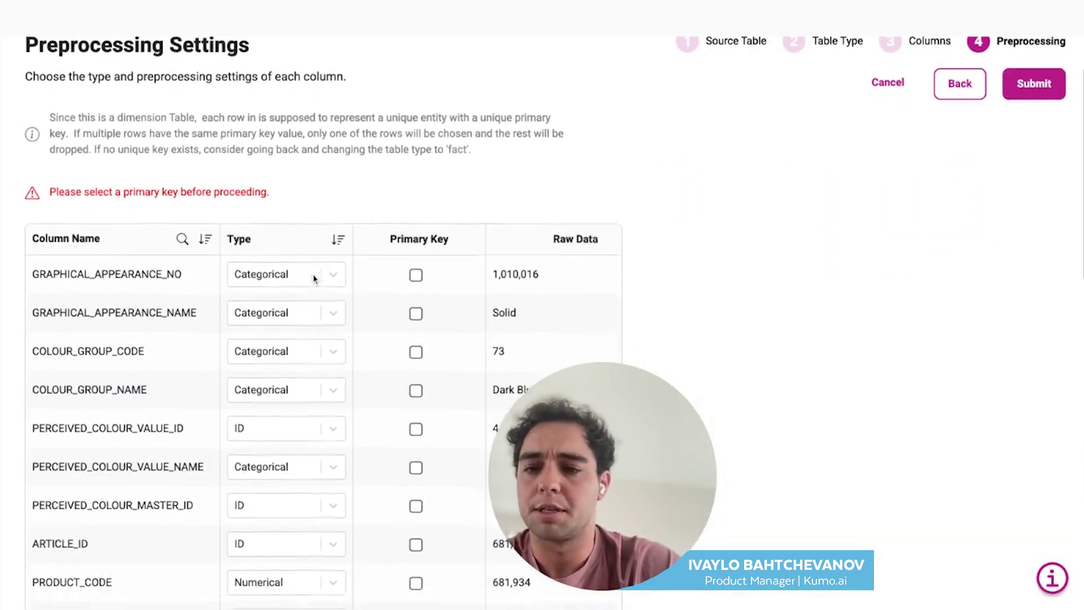
left_click(417, 427)
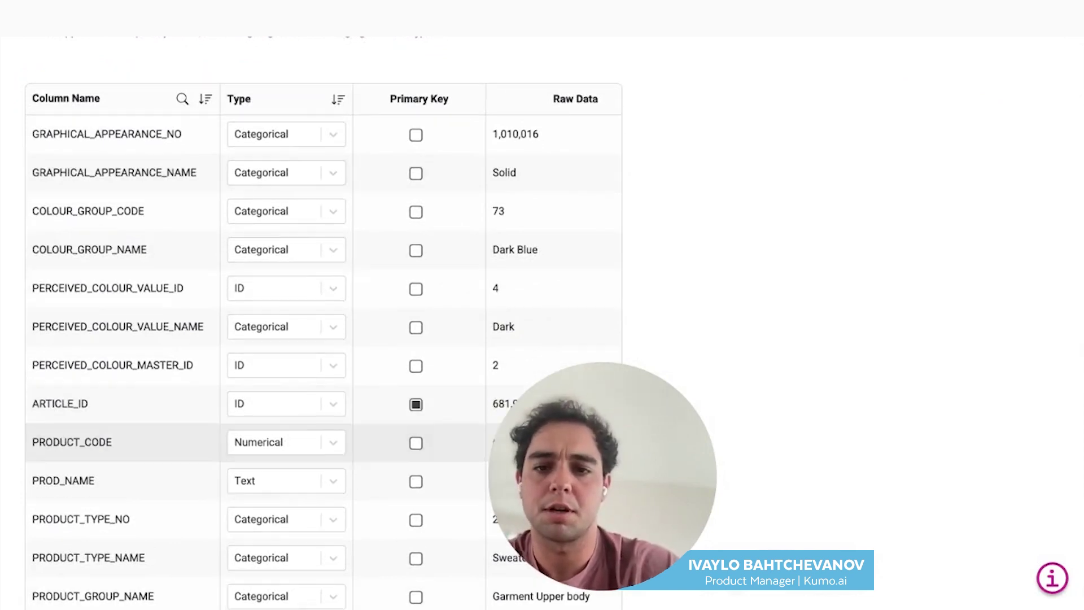
scroll(767, 231, "up", 5)
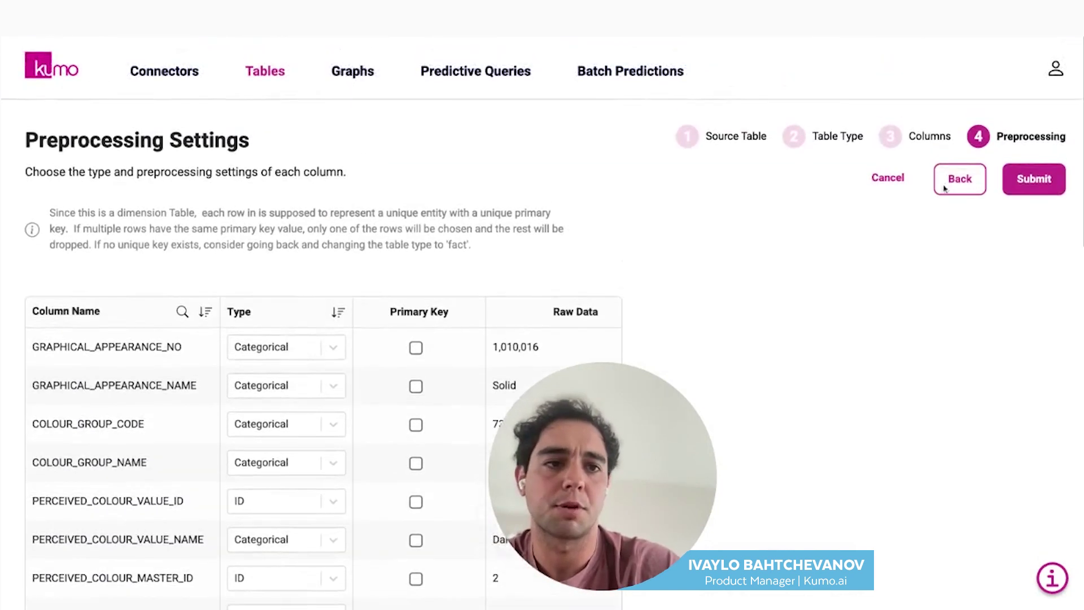
left_click(1036, 186)
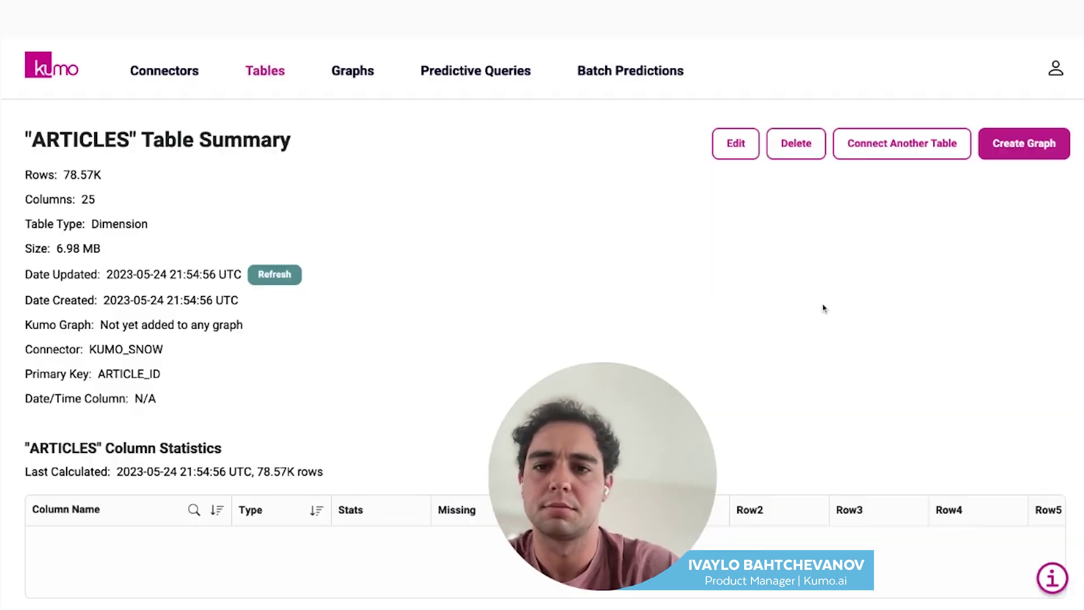
scroll(823, 308, "down", 6)
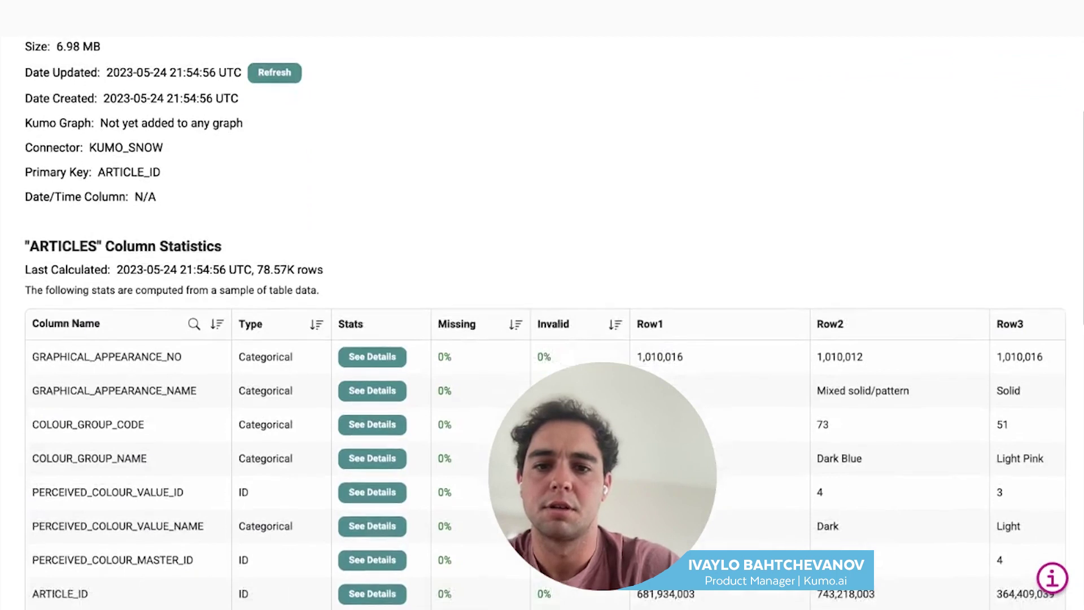
scroll(813, 337, "down", 1)
scroll(810, 251, "up", 3)
scroll(810, 252, "up", 4)
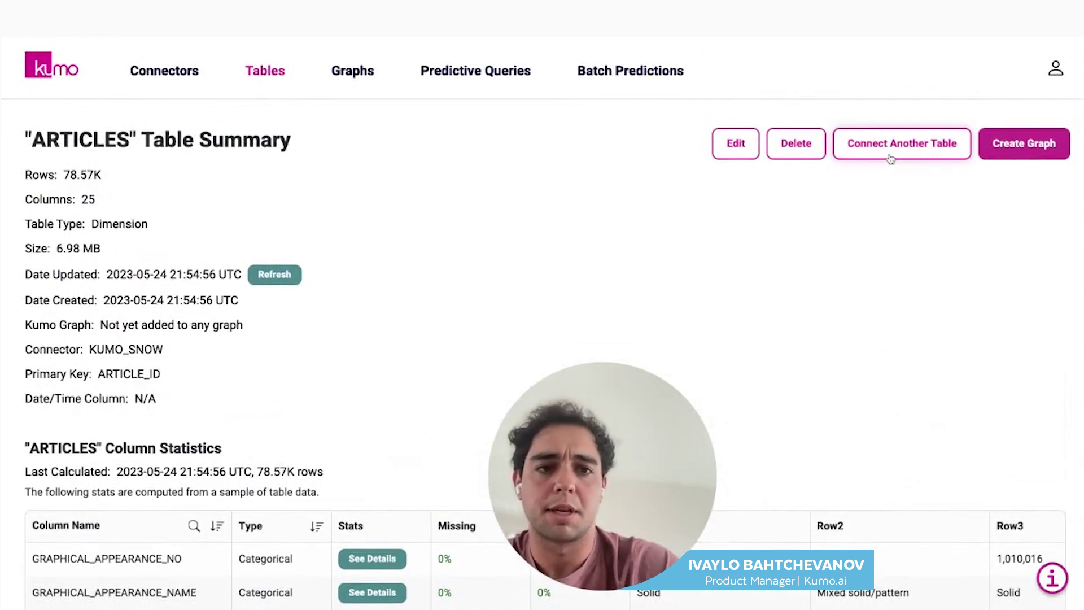
Step: Connect CUSTOMERS as a dimension table with all columns and CUSTOMER_ID as primary key
left_click(890, 158)
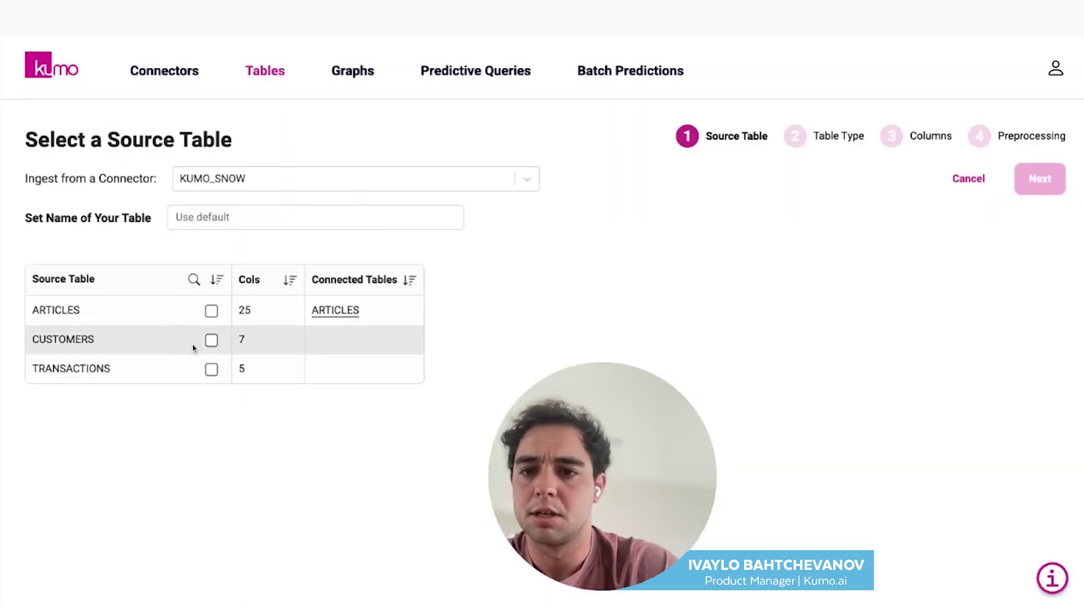
left_click(211, 339)
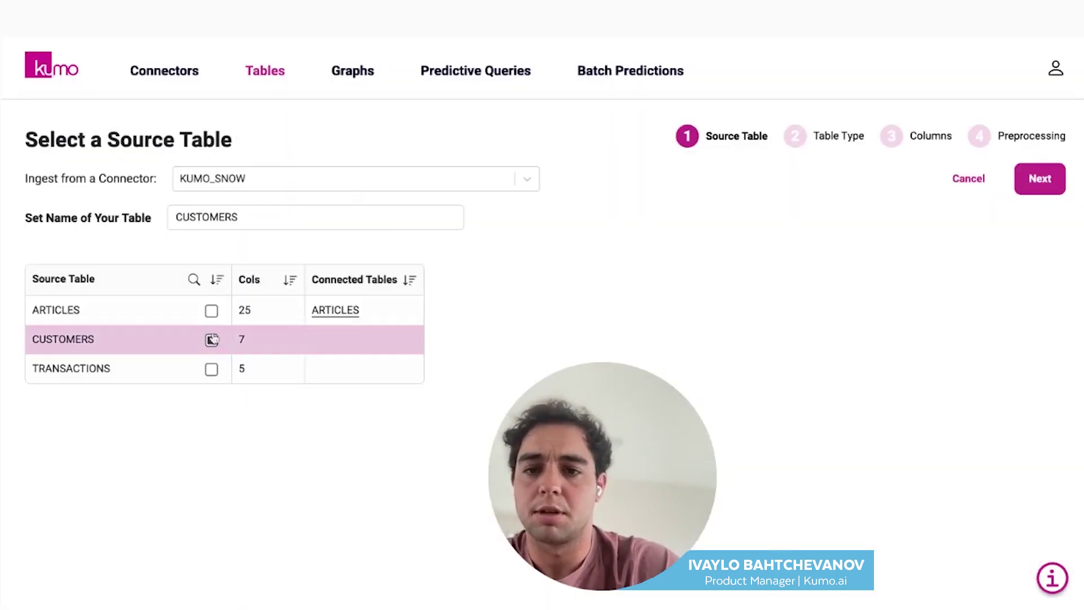
left_click(1048, 172)
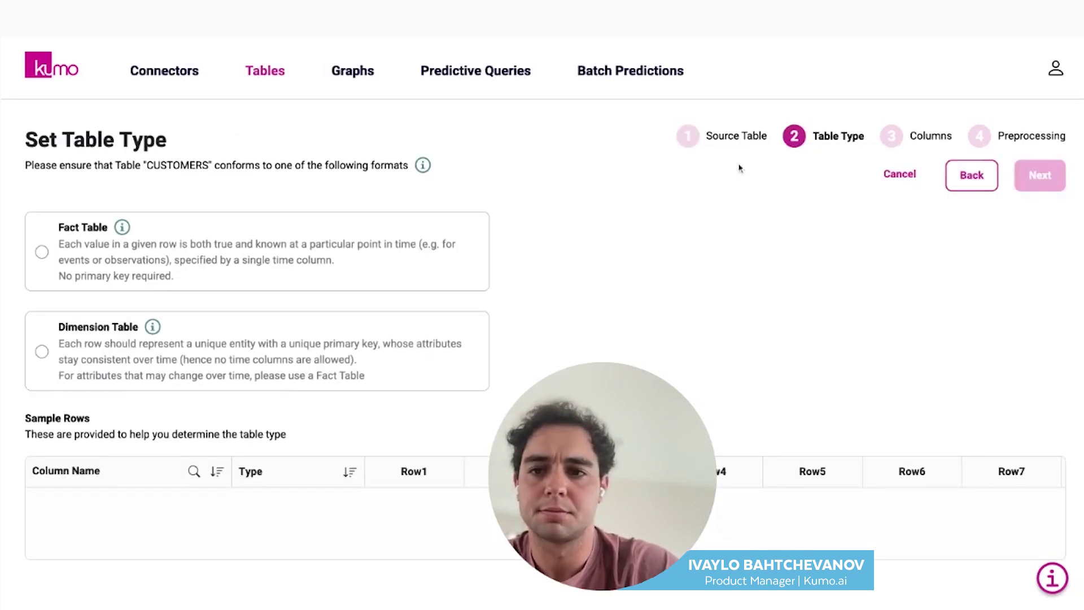
left_click(44, 353)
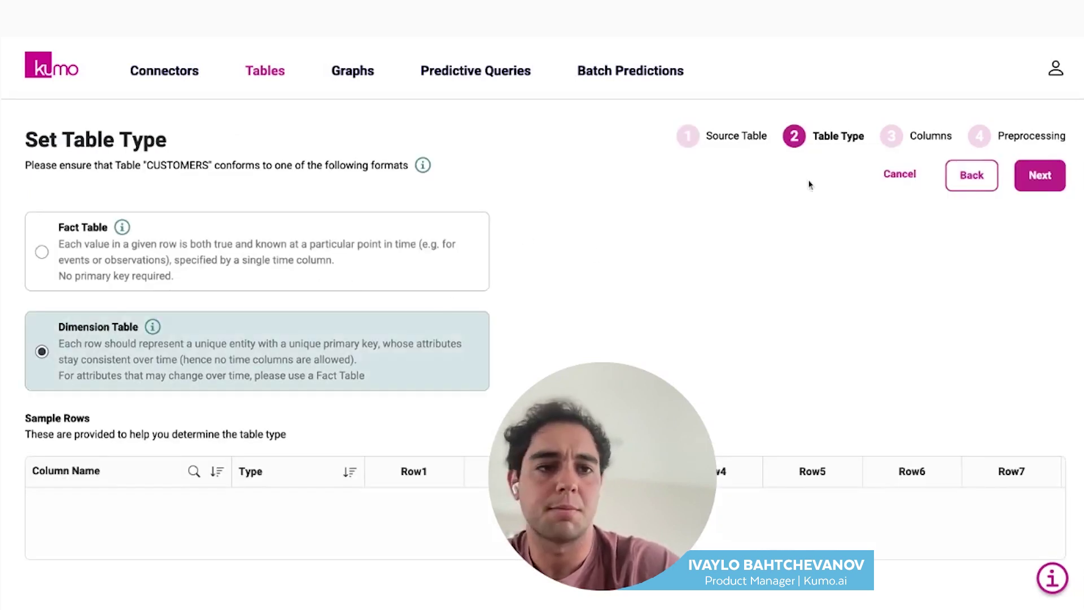
left_click(1035, 178)
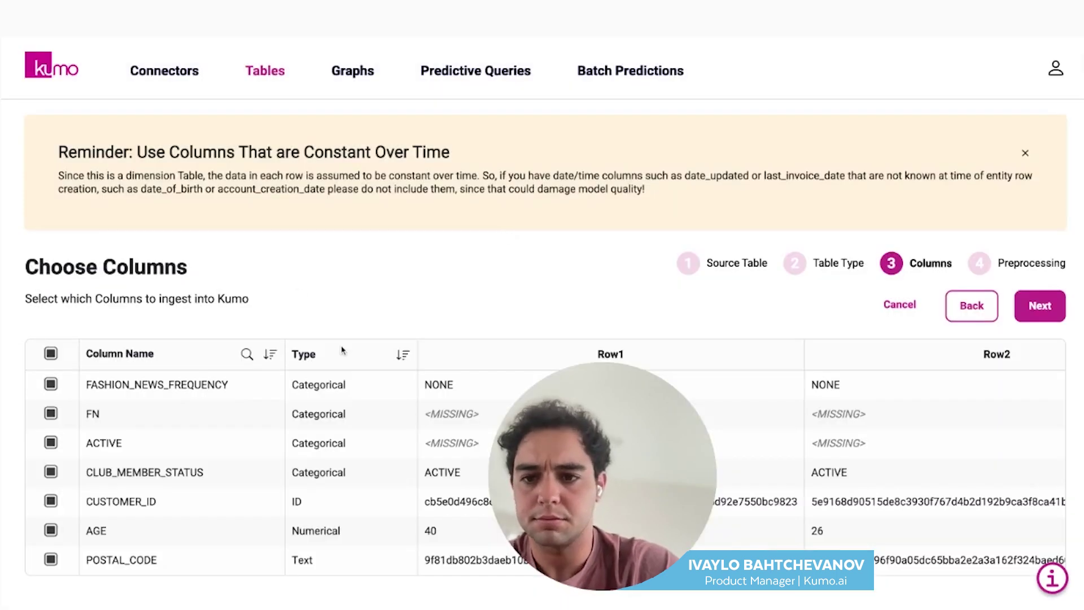
scroll(343, 350, "down", 1)
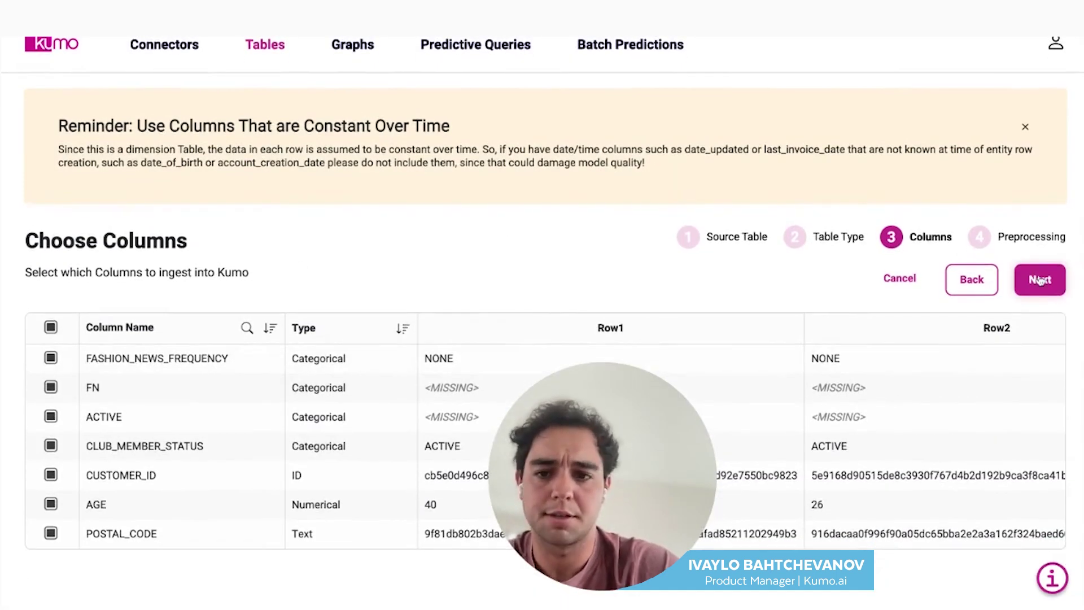
left_click(1039, 280)
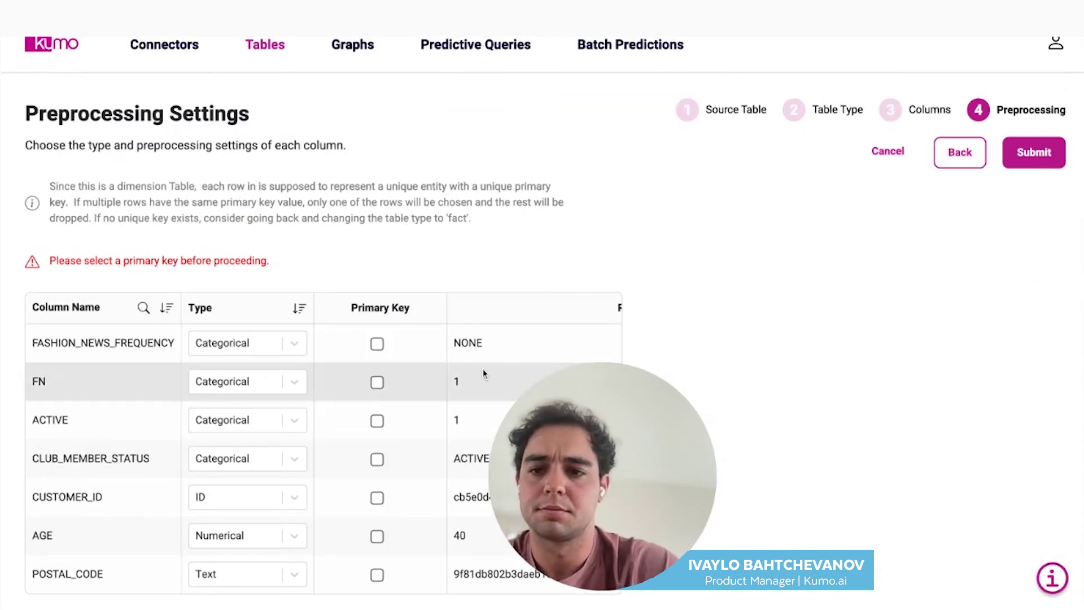
left_click(377, 498)
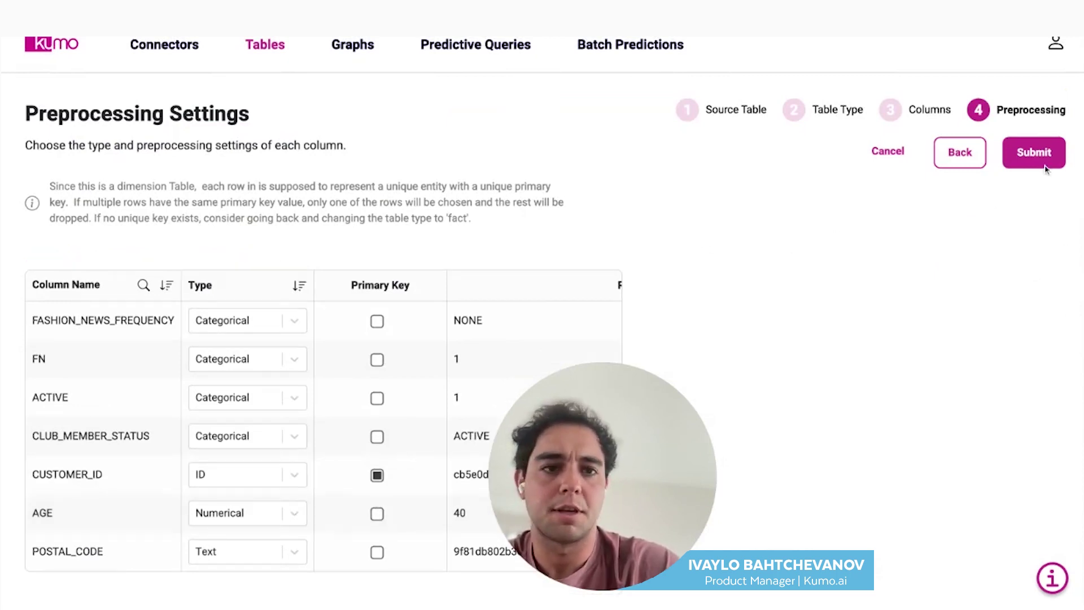
left_click(1034, 153)
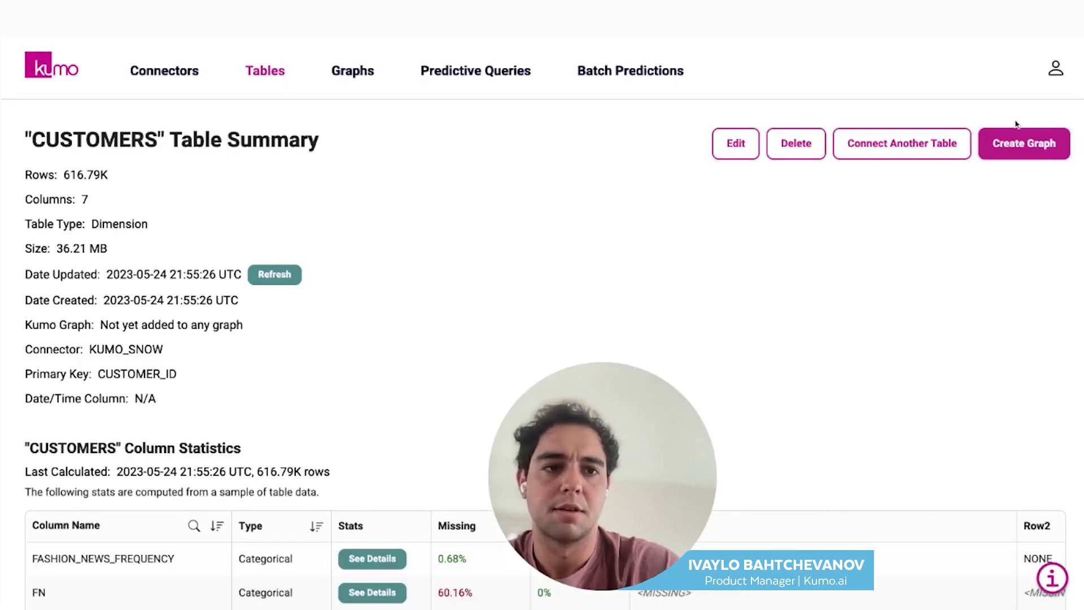
Step: Connect TRANSACTIONS as a fact table with all five columns and T_DAT as time column
left_click(921, 155)
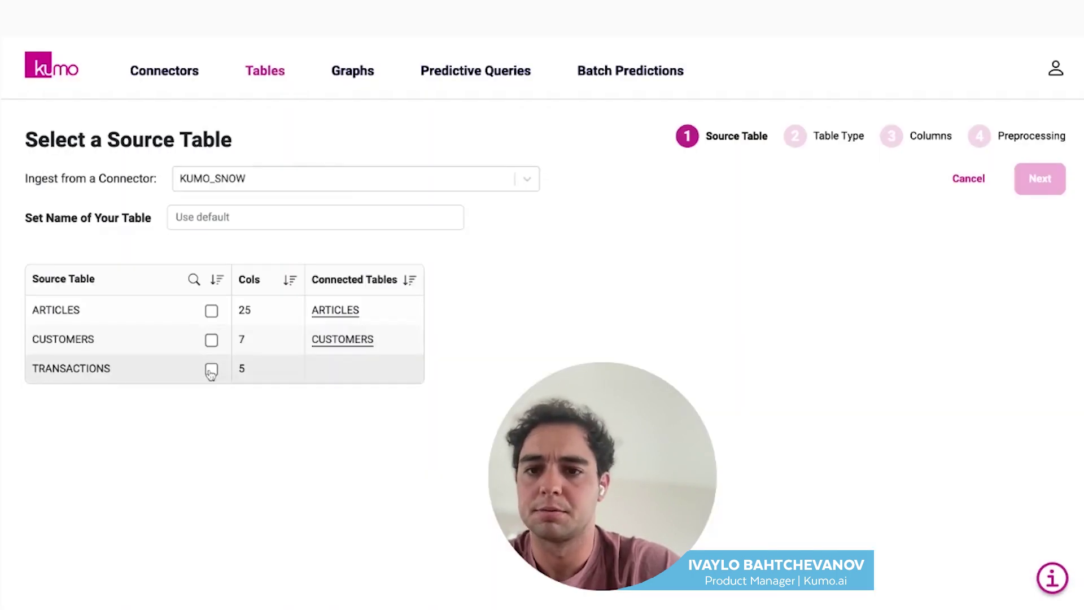
left_click(211, 370)
left_click(1032, 178)
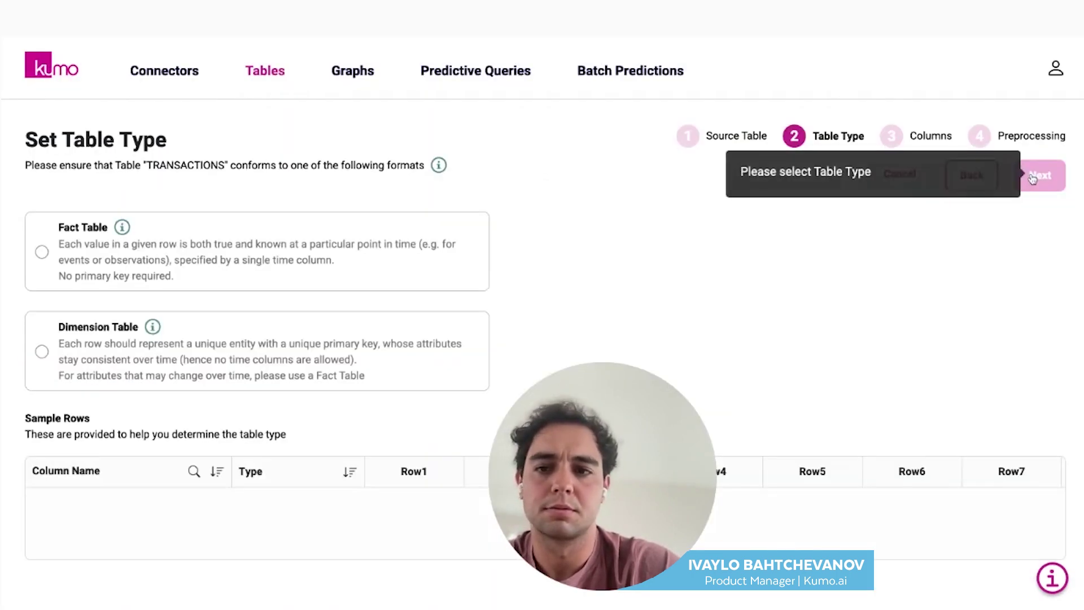
left_click(43, 253)
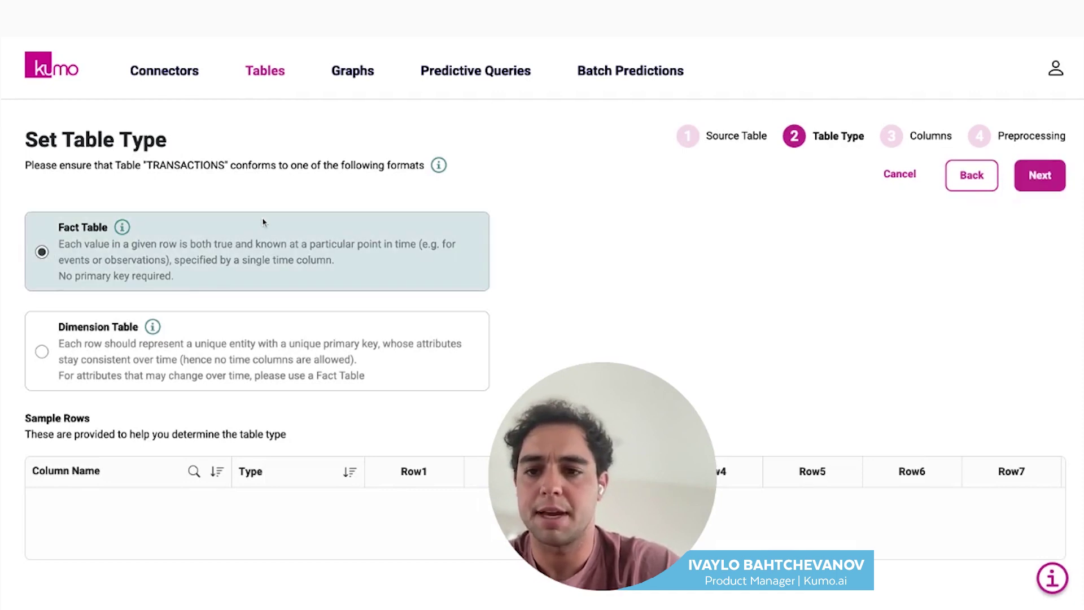
scroll(263, 222, "down", 1)
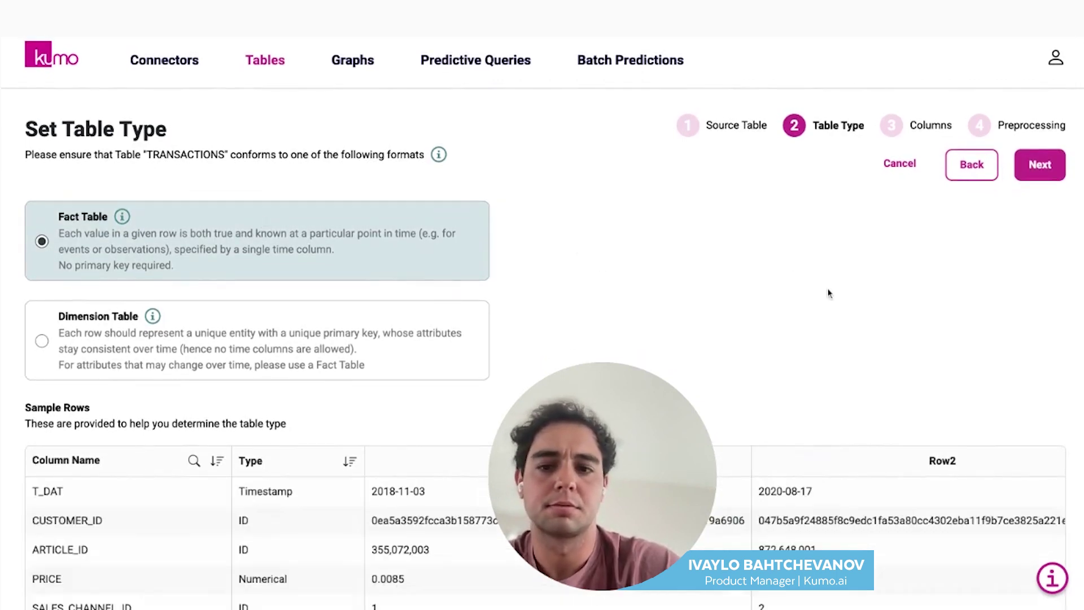
scroll(819, 285, "down", 3)
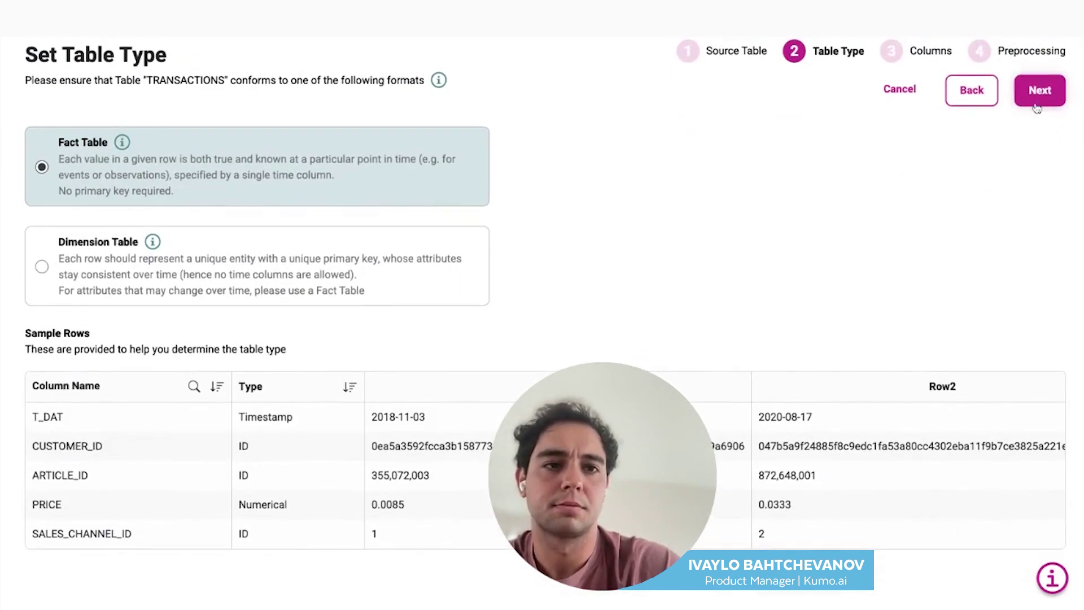
left_click(1037, 107)
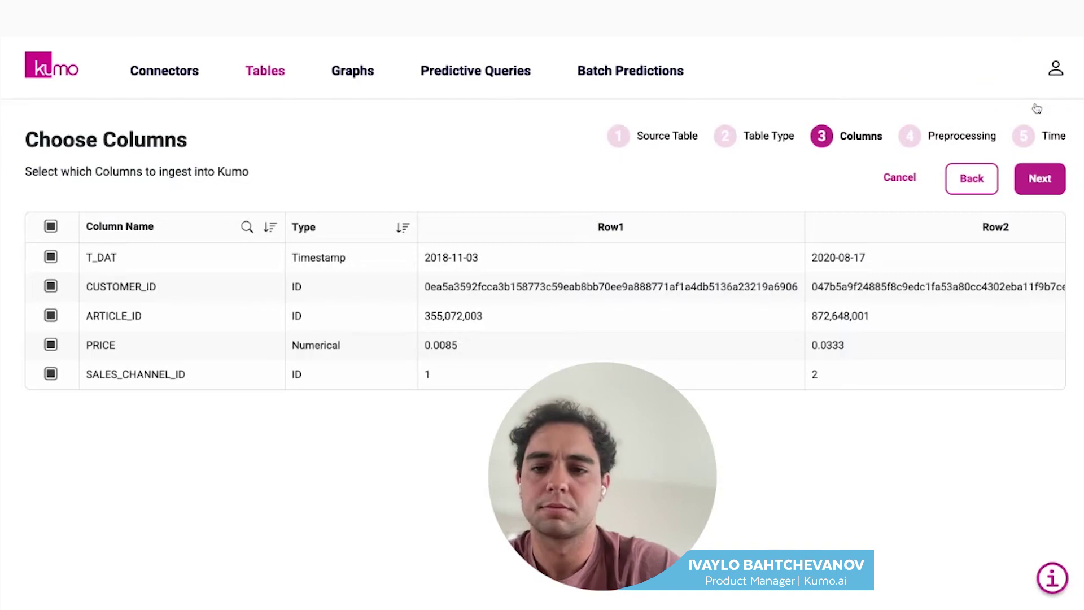
left_click(1039, 184)
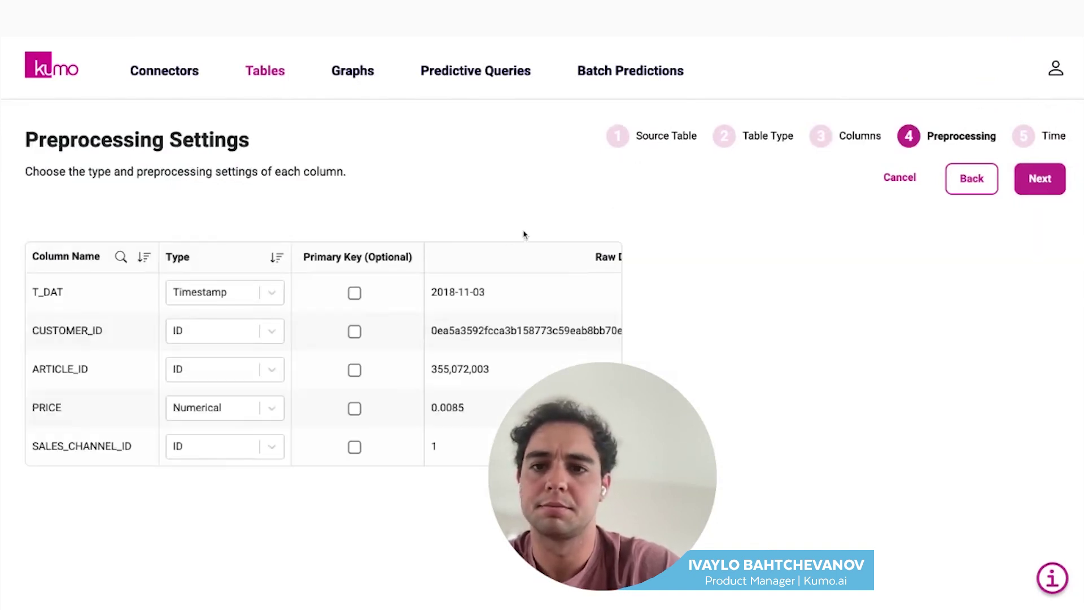
left_click(1038, 180)
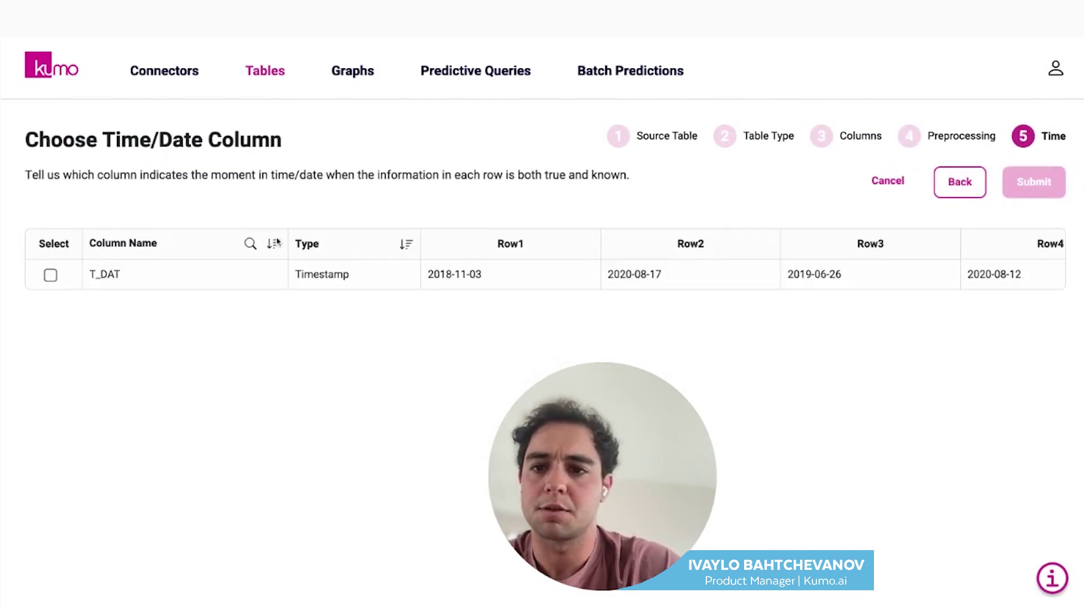
left_click(51, 275)
left_click(1058, 174)
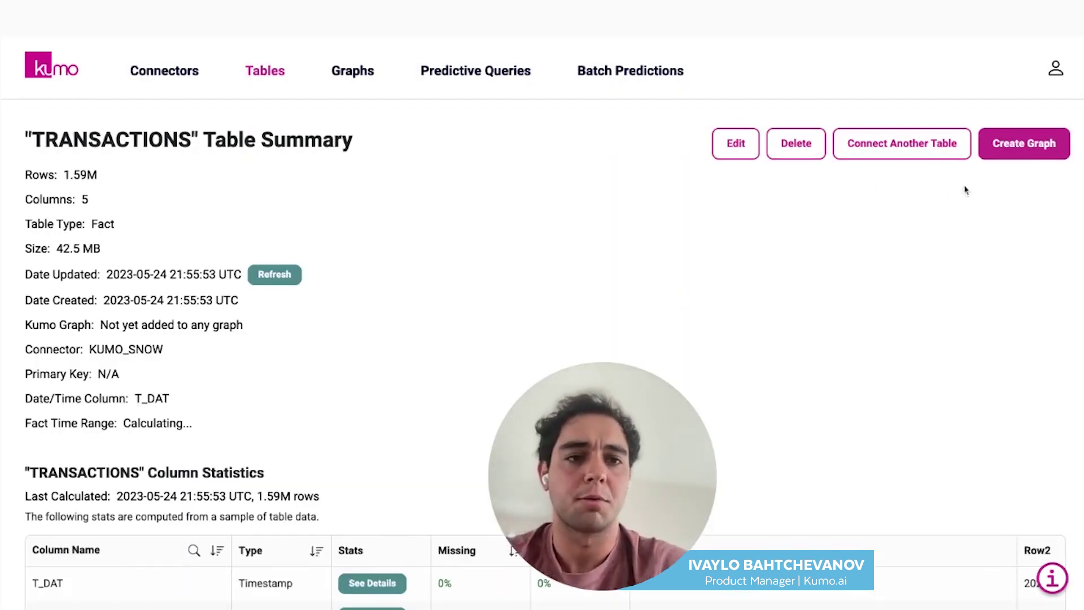
Step: Build a graph named customer_graph from the KUMO_SNOW ARTICLES, CUSTOMERS and TRANSACTIONS tables
left_click(1008, 150)
left_click(51, 326)
left_click(51, 353)
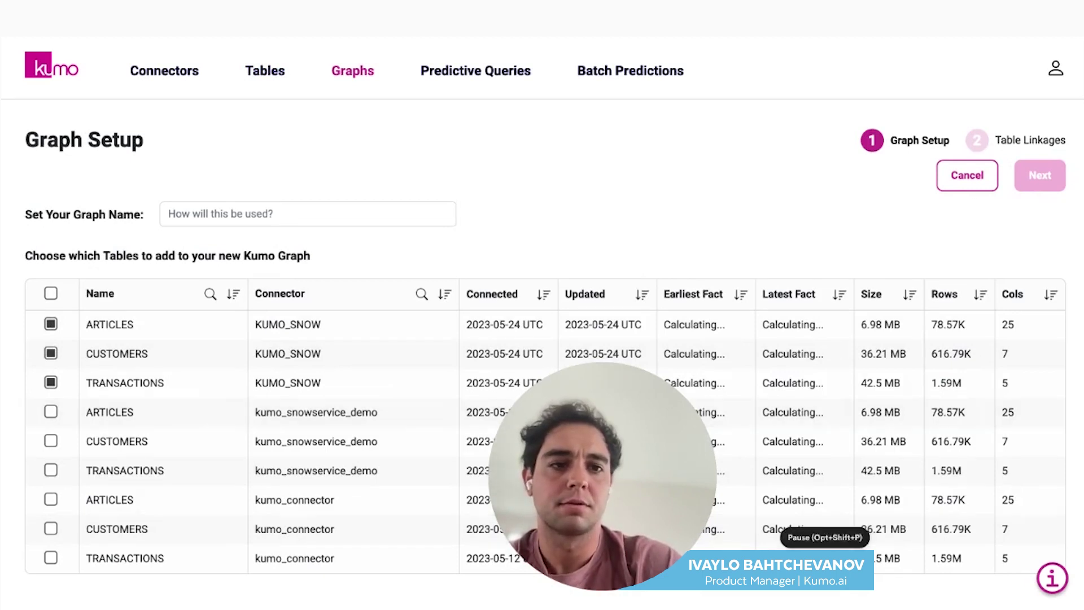
left_click(199, 214)
type("custome")
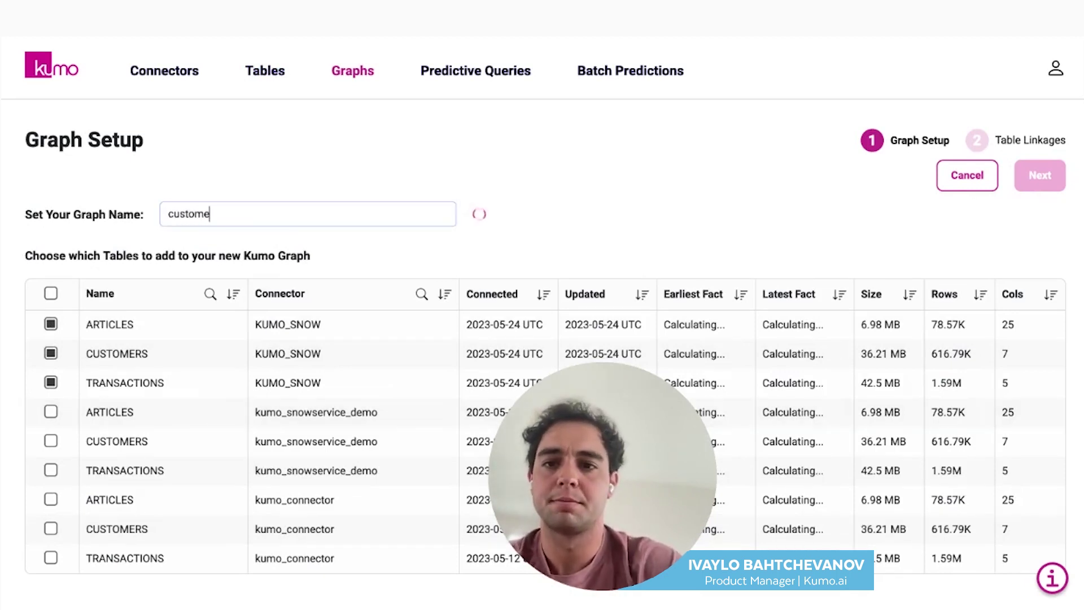
type("r_graph")
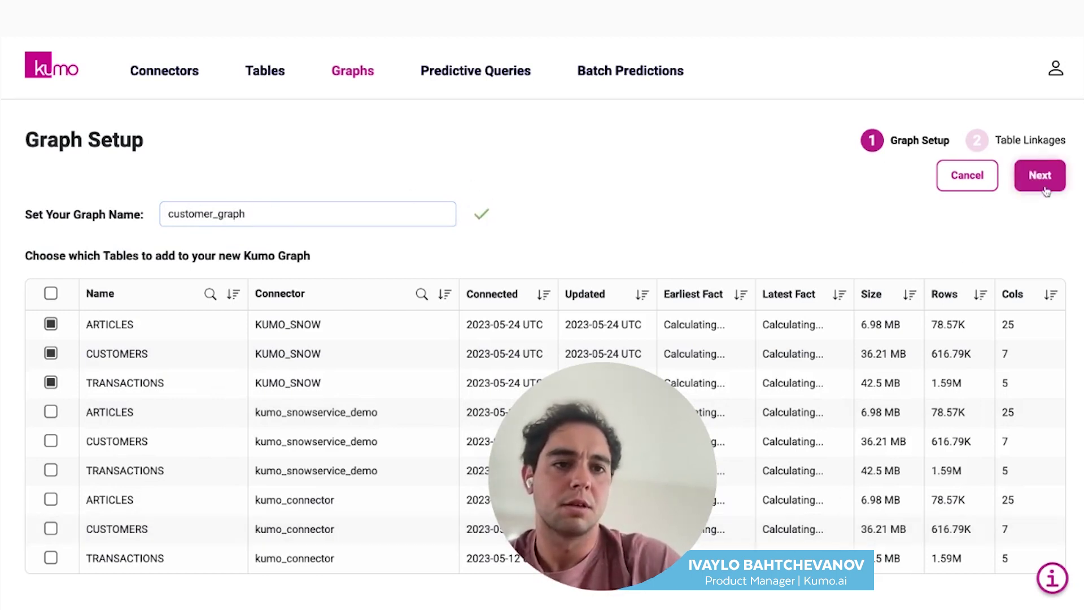
left_click(1033, 183)
scroll(726, 282, "down", 1)
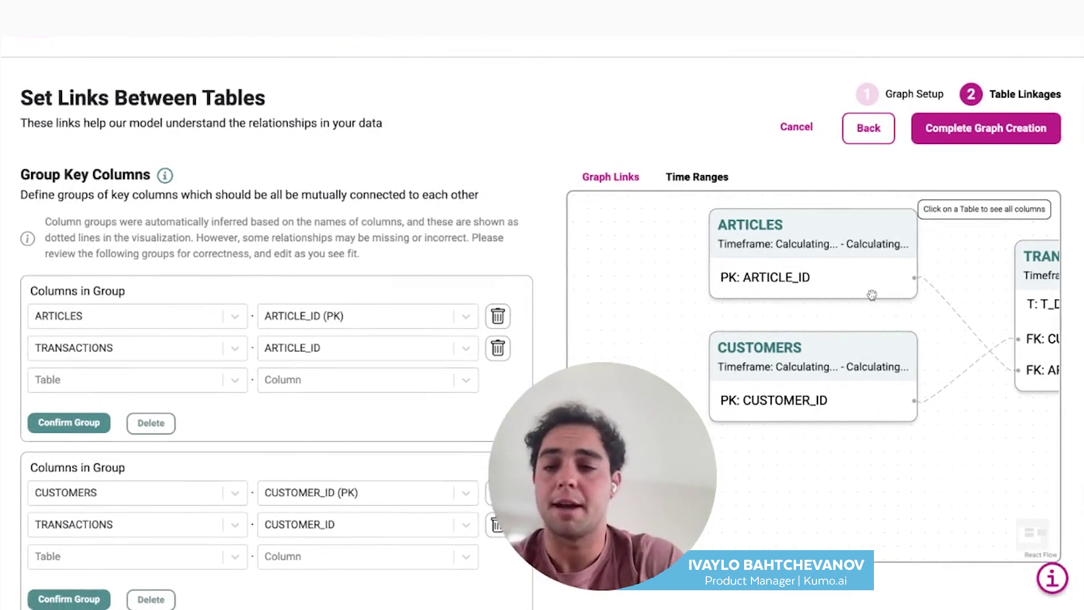
Step: Confirm the ARTICLE_ID and CUSTOMER_ID link groups and complete the customer_graph creation
scroll(860, 339, "right", 1)
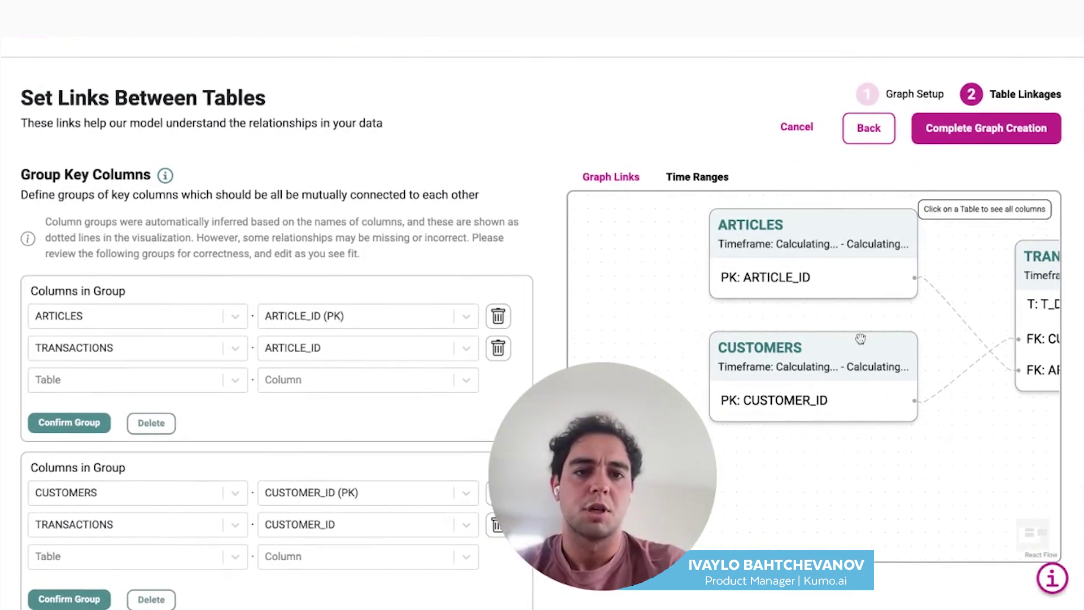
scroll(861, 339, "left", 1)
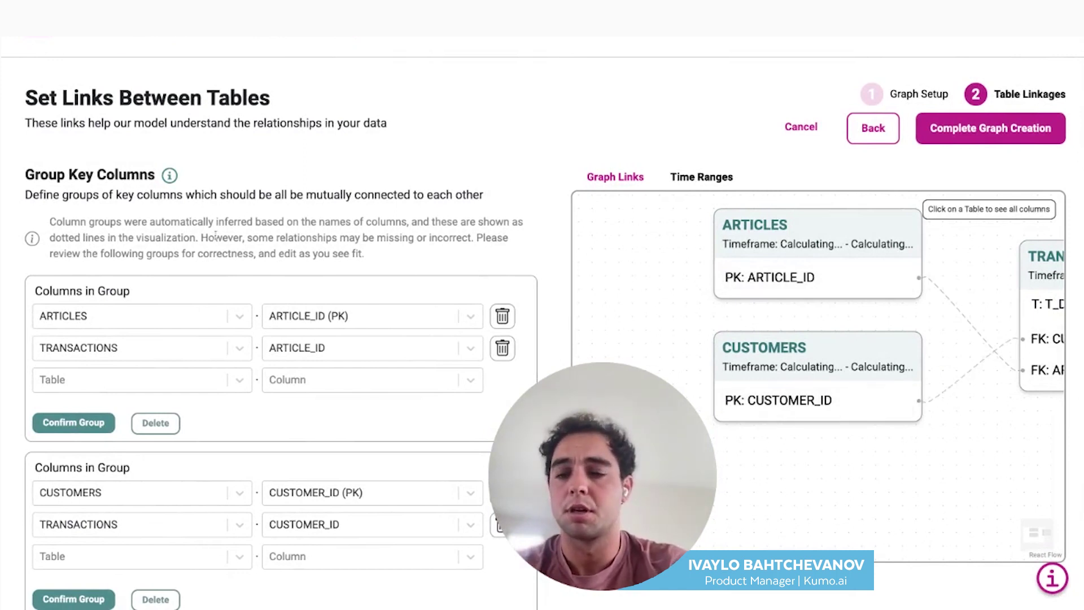
scroll(218, 234, "down", 1)
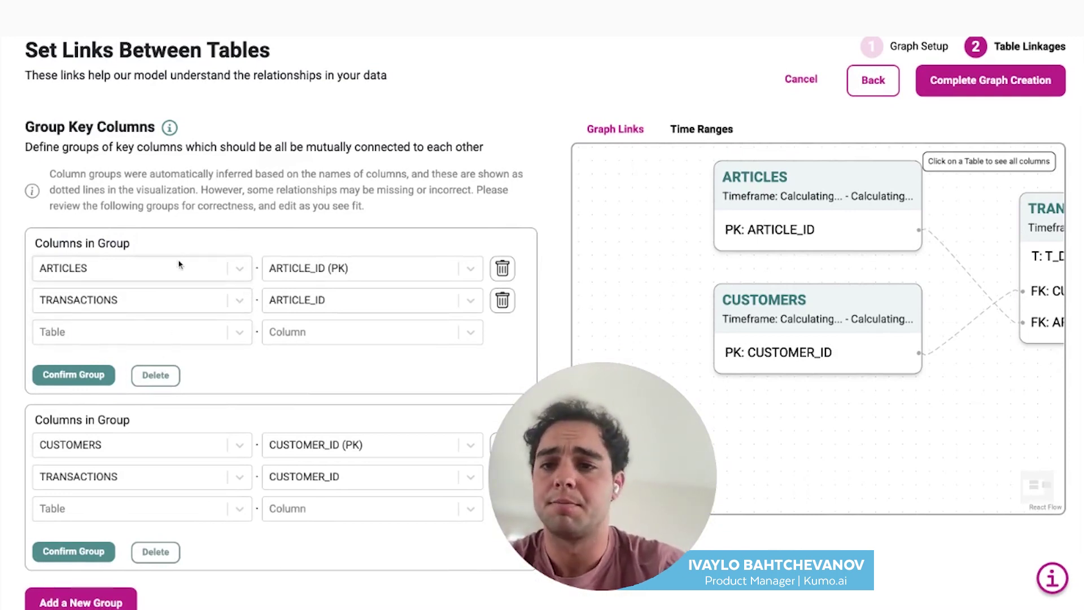
scroll(179, 264, "down", 1)
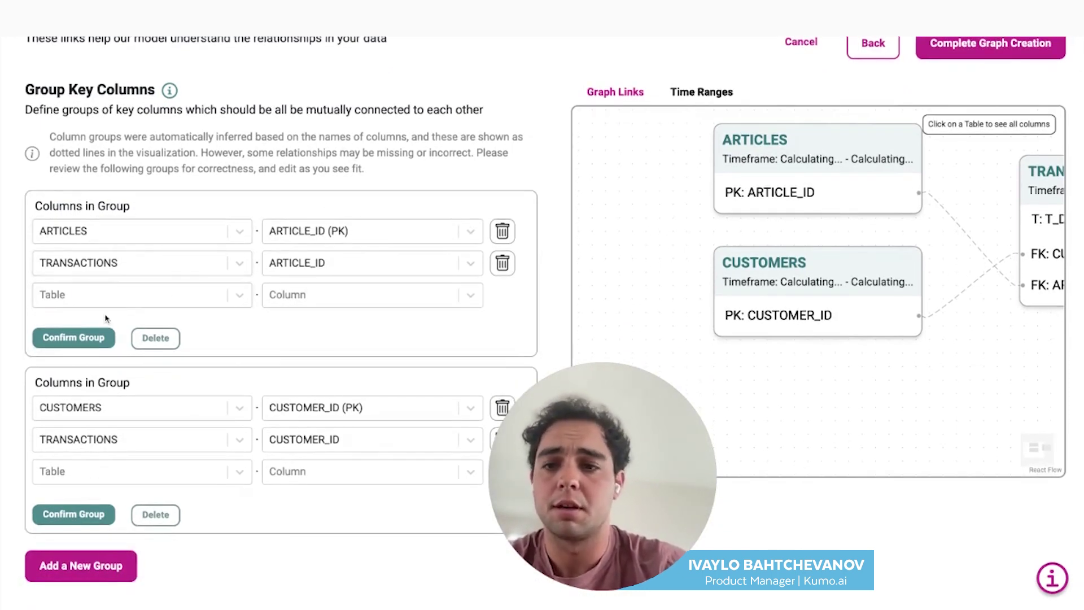
left_click(79, 338)
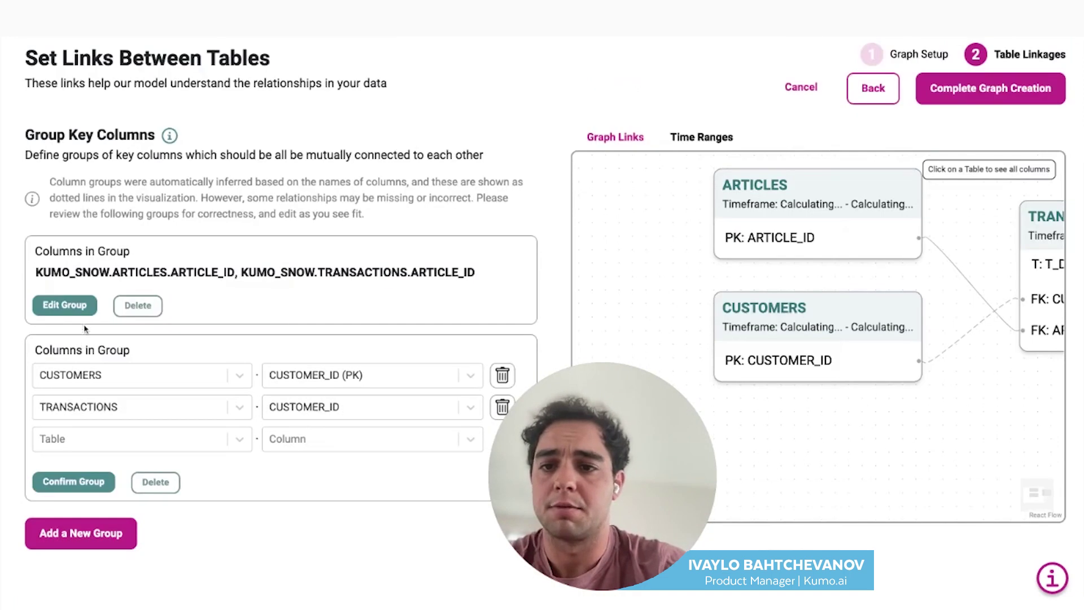
left_click(80, 483)
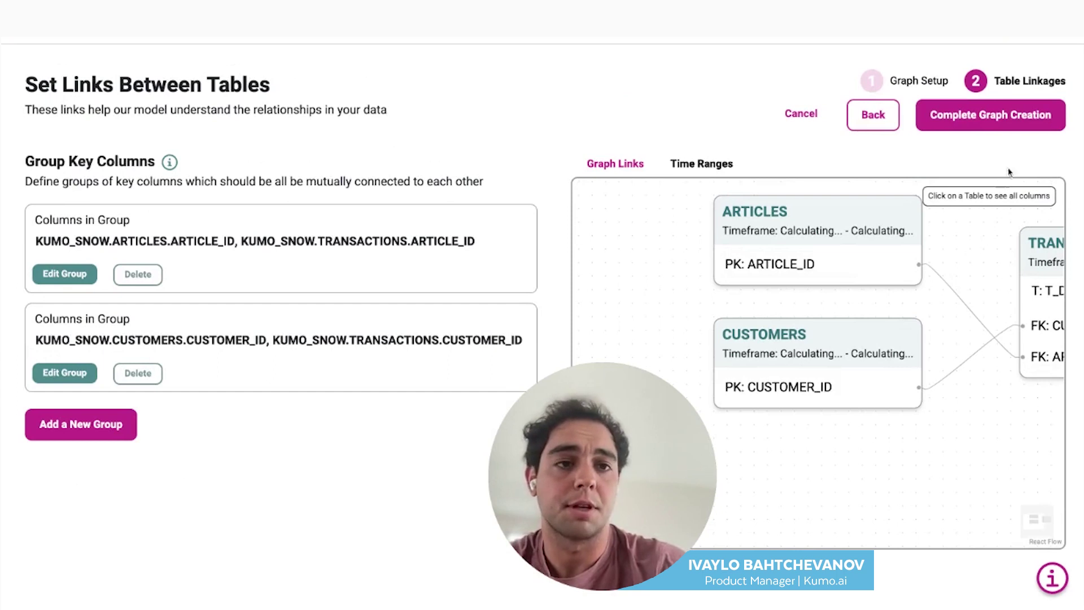
left_click(994, 111)
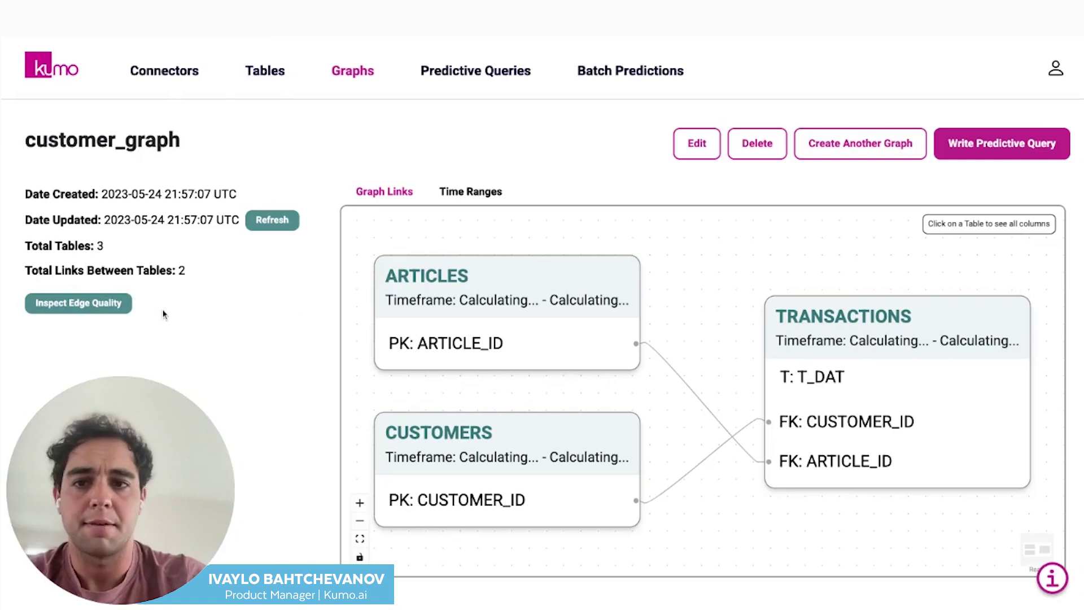
left_click(90, 303)
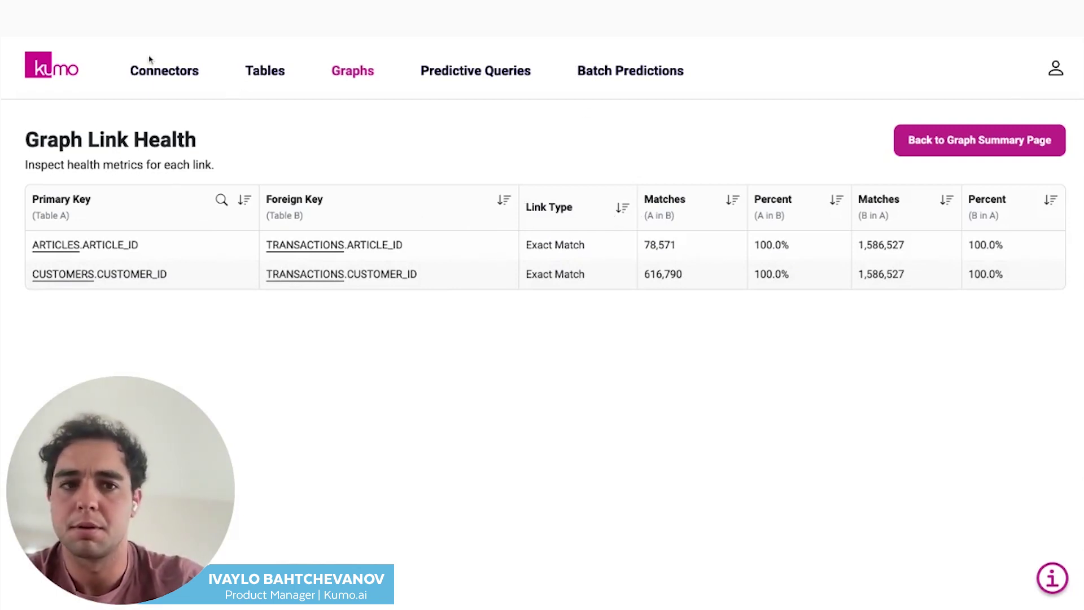
Step: Return from Graph Link Health to the customer_graph summary page
left_click(988, 147)
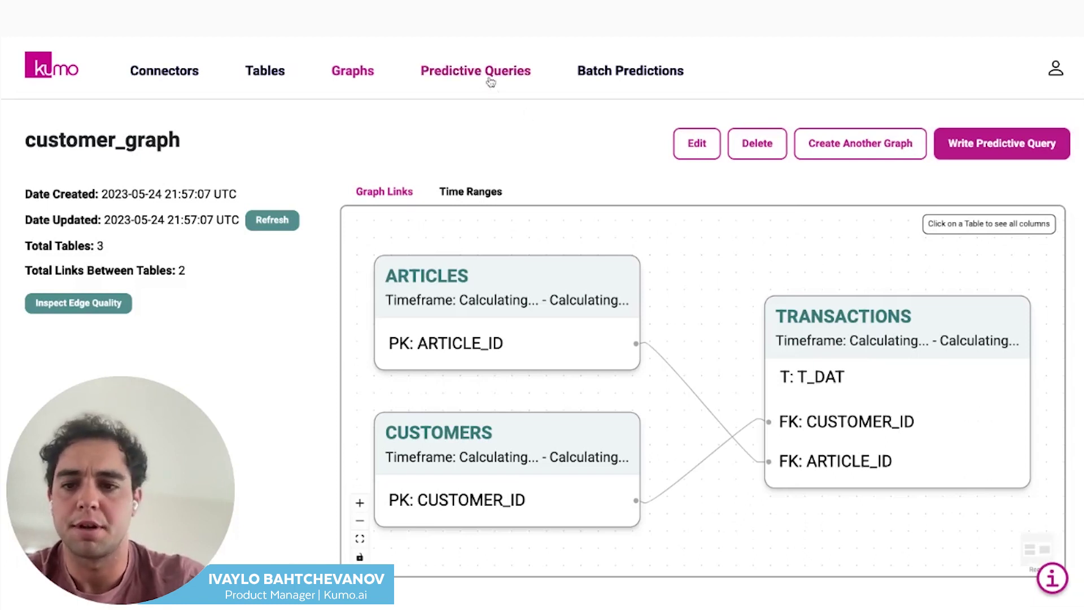
Step: Name the query churn_predict on customer_graph and paste the 60-day zero-transaction churn query
left_click(963, 147)
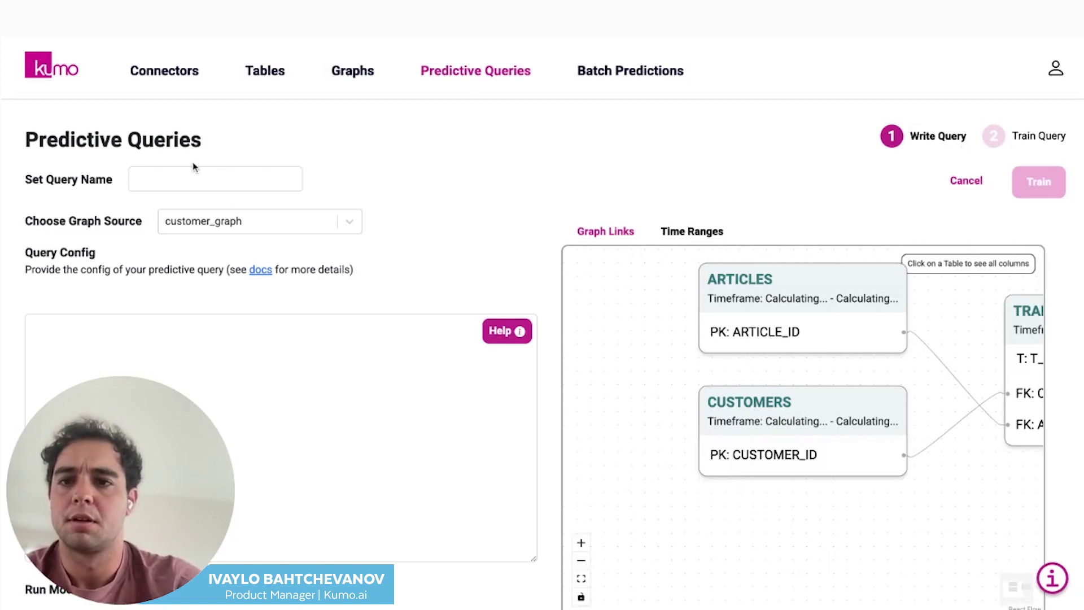
left_click(193, 180)
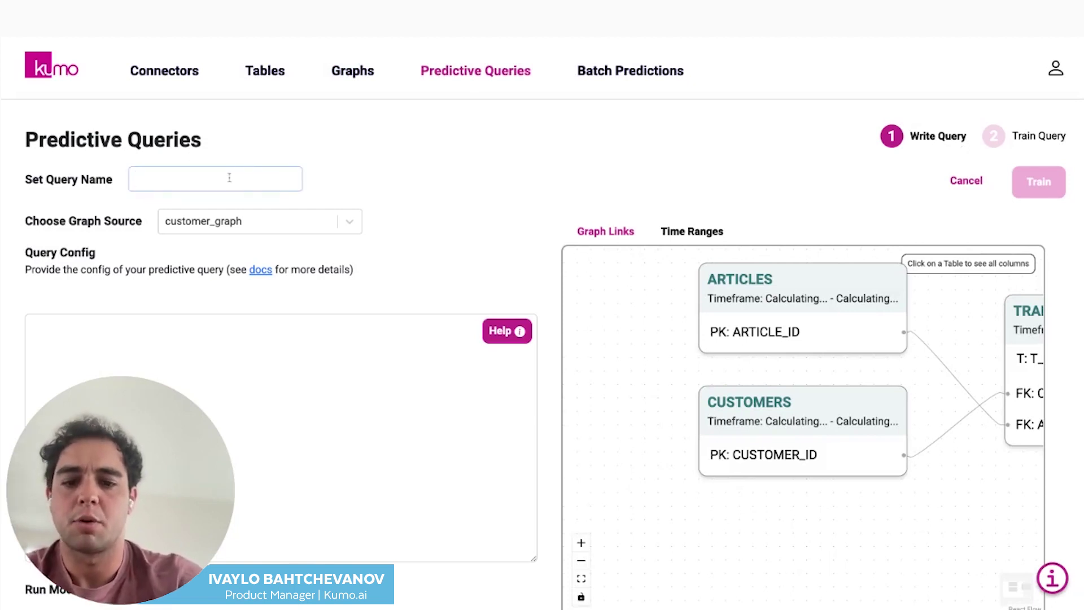
type("churn")
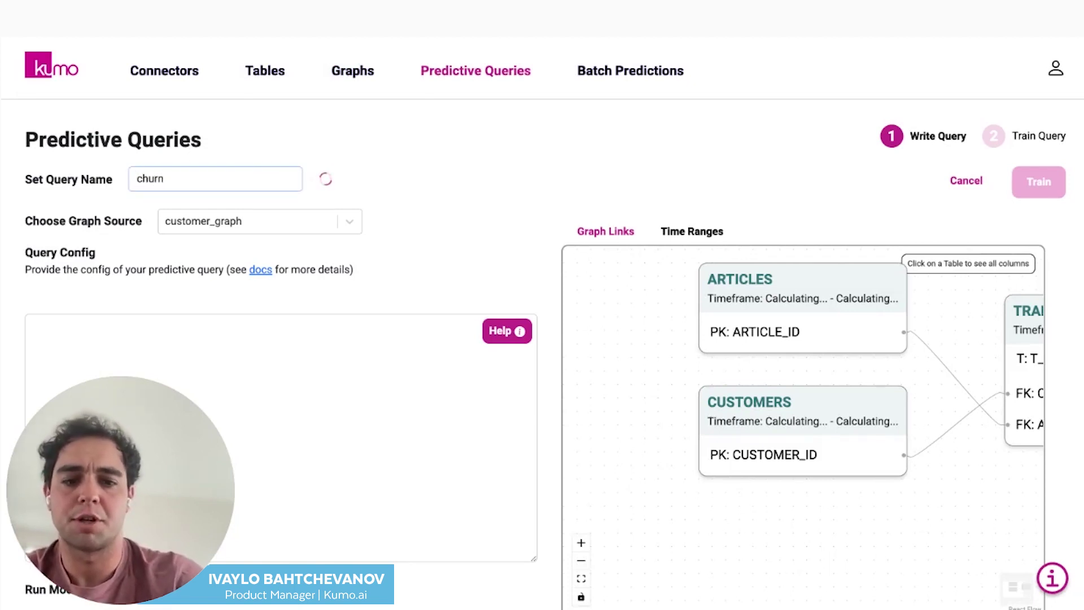
type("_predict")
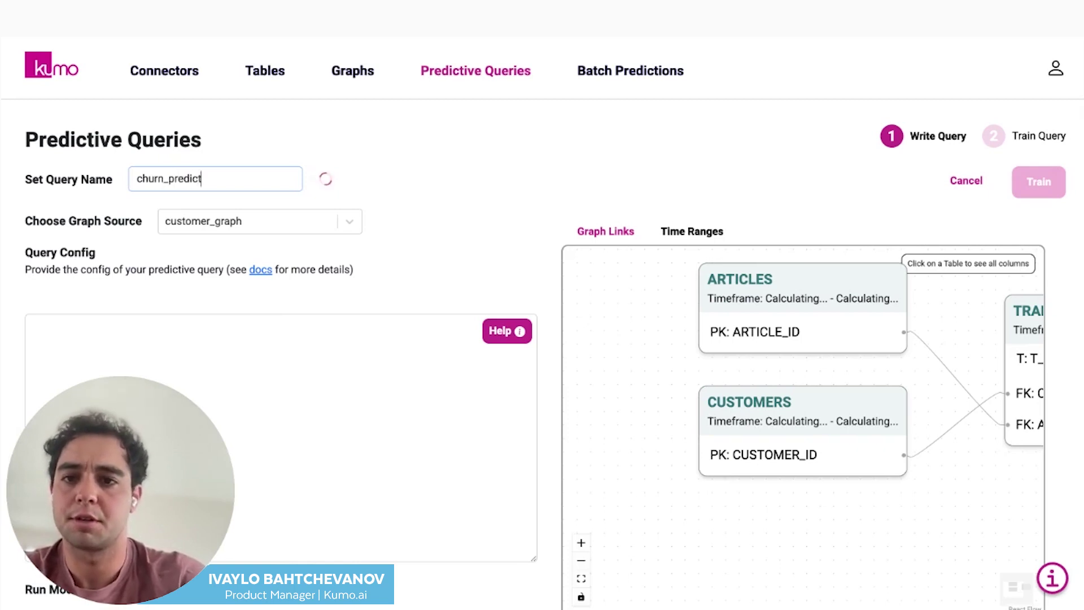
left_click(257, 221)
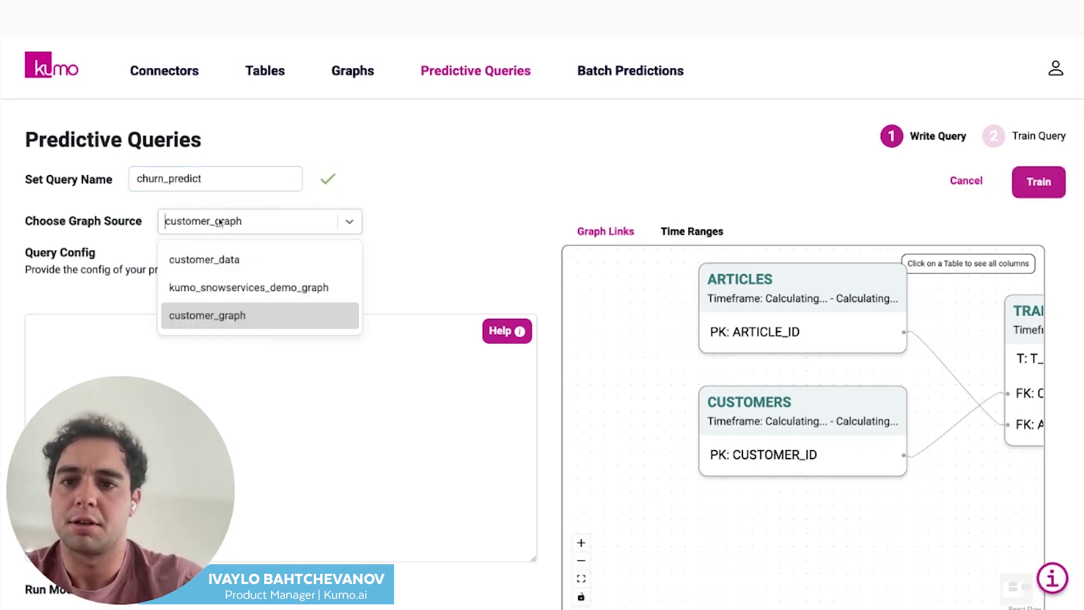
key("Return")
scroll(252, 376, "down", 3)
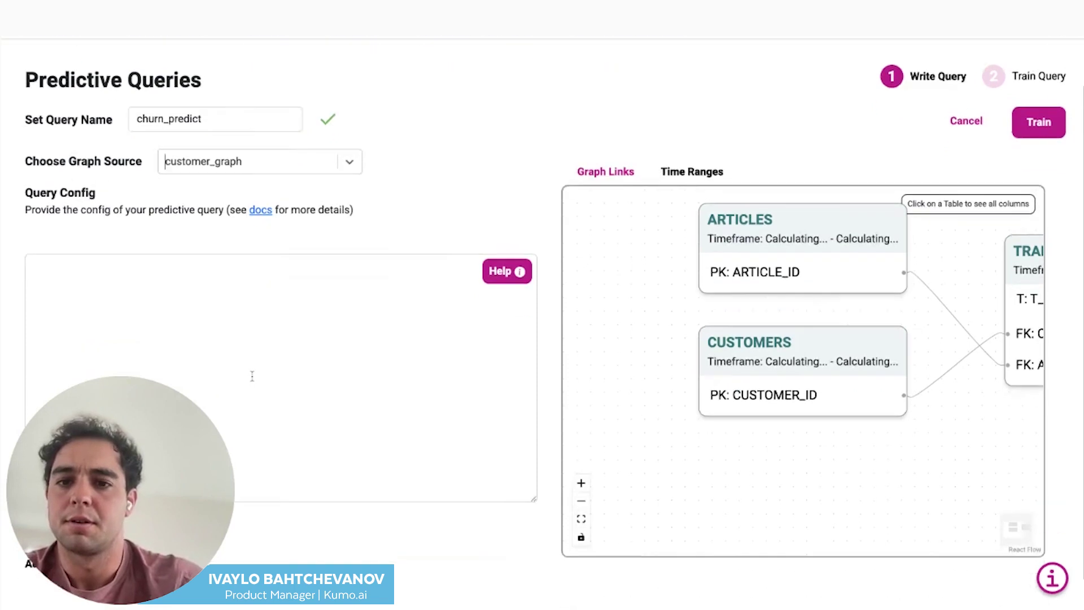
left_click(216, 287)
type("FOR EACH CUSTOMERS.CUSTOMER_ID WHERE COUNT(TRANSACTIONS.*, -60, 0, days) > 0 PREDICT COUNT(TRANSACTIONS.*, 0, 60, days) = 0")
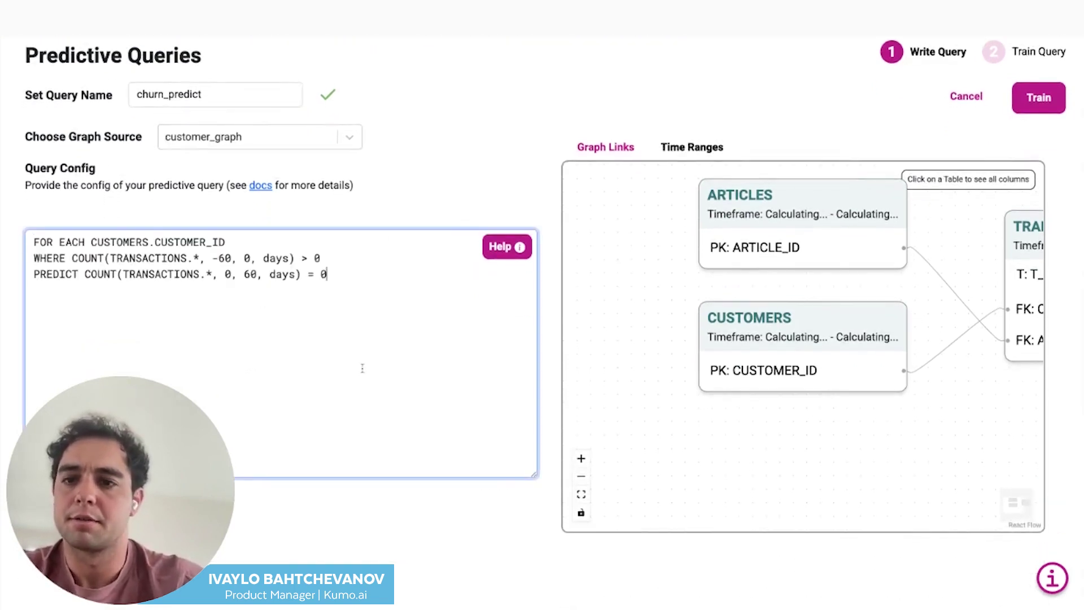
left_click(317, 554)
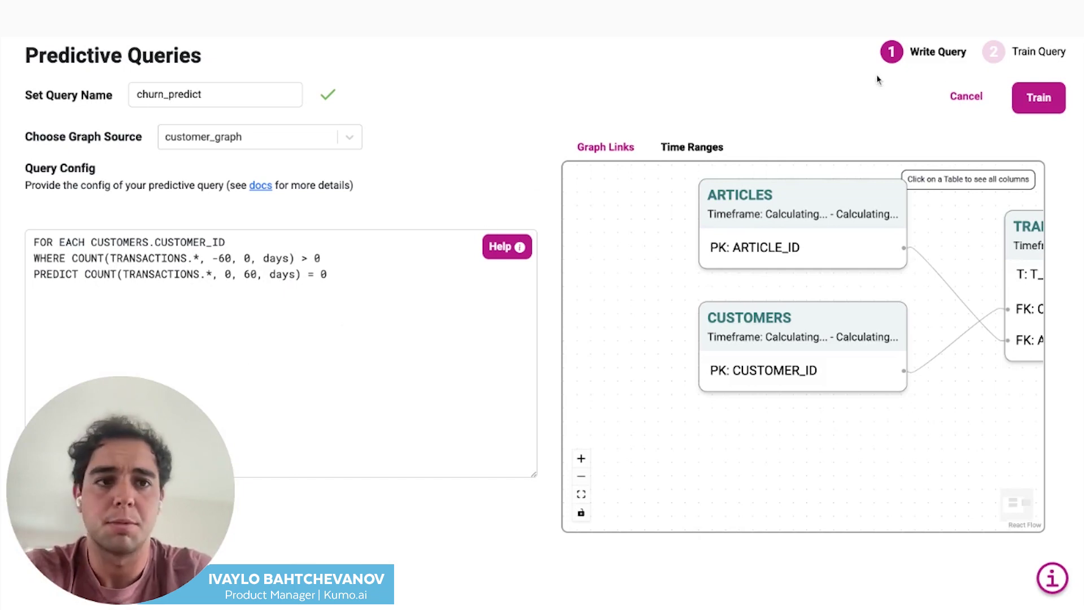
Step: Train churn_predict and check the completed job trained on 968452 samples
left_click(1037, 97)
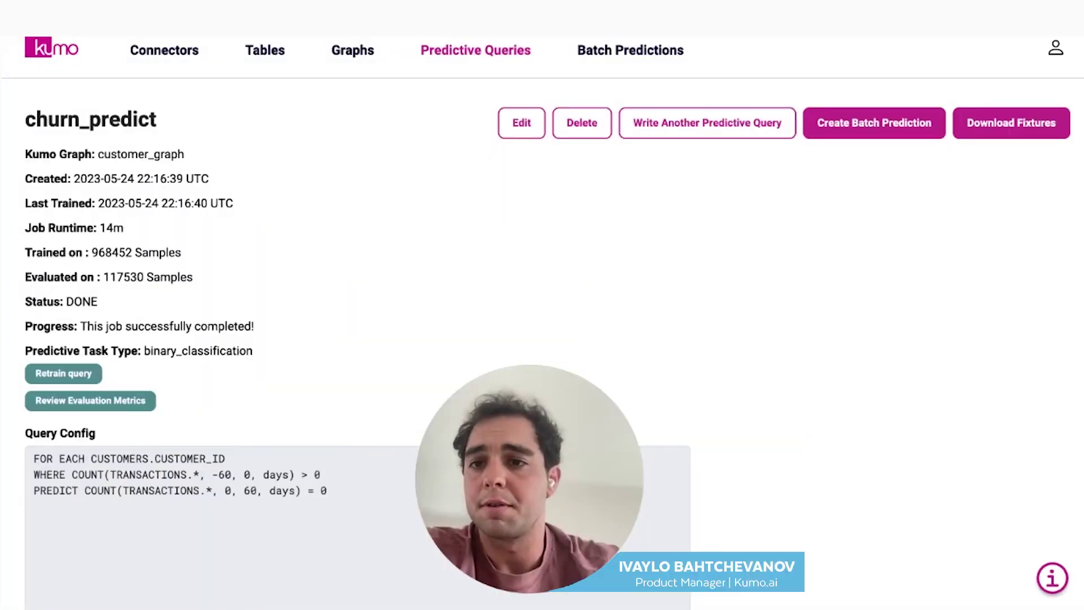
scroll(542, 265, "down", 1)
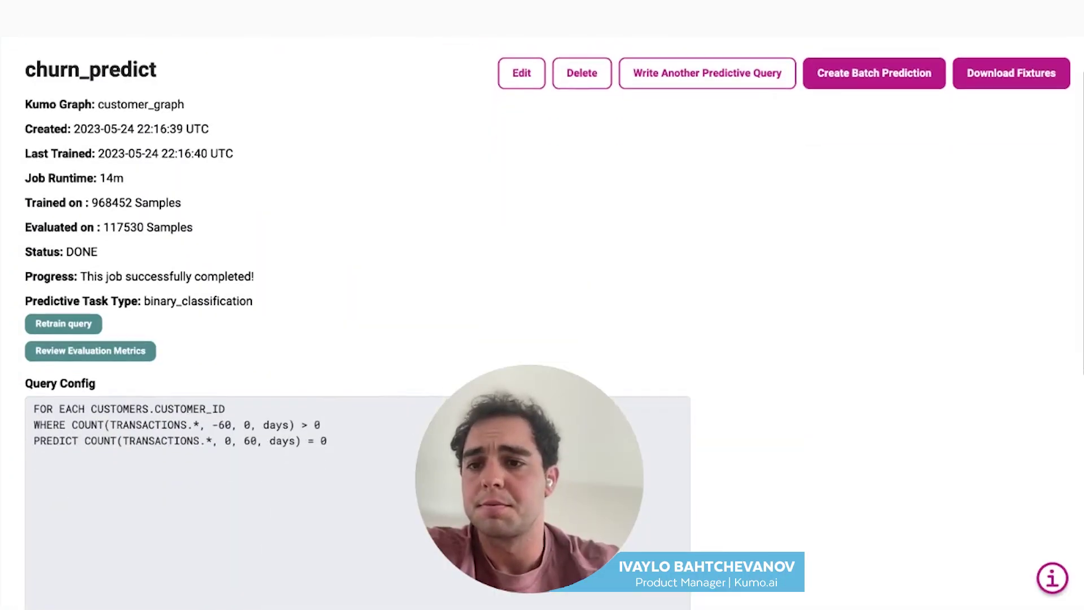
left_click(102, 351)
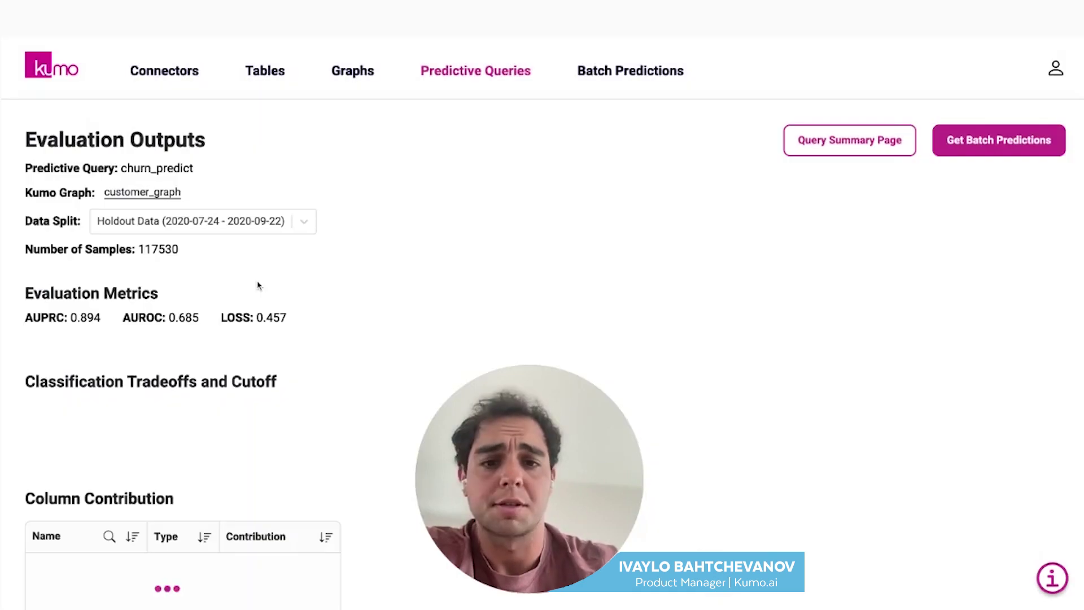
Step: Scroll through churn_predict's evaluation charts, confusion matrix and column contributions, then back up
scroll(37, 308, "down", 1)
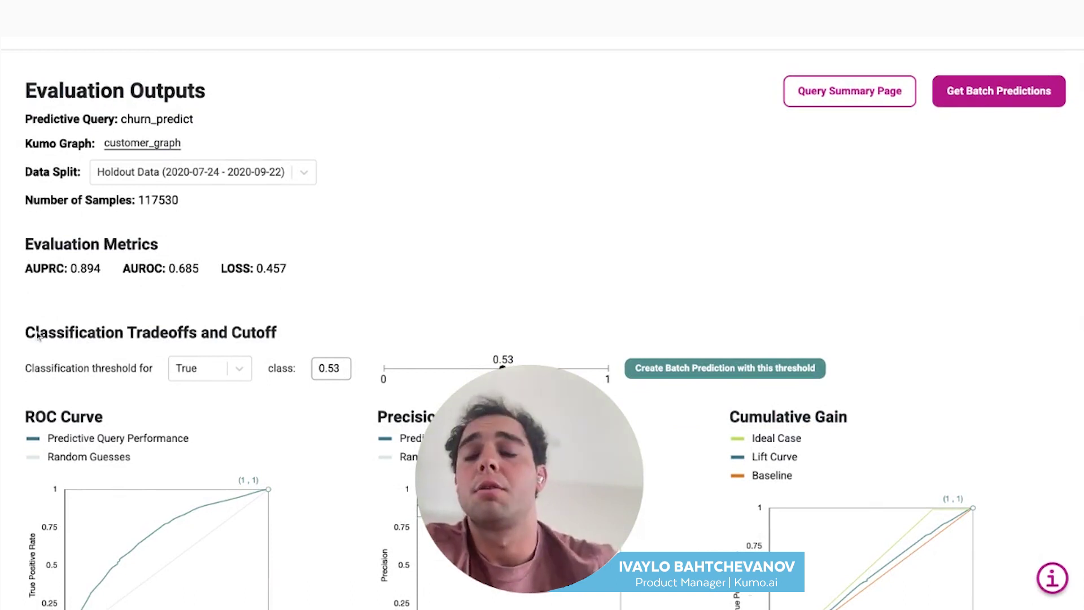
scroll(204, 334, "down", 4)
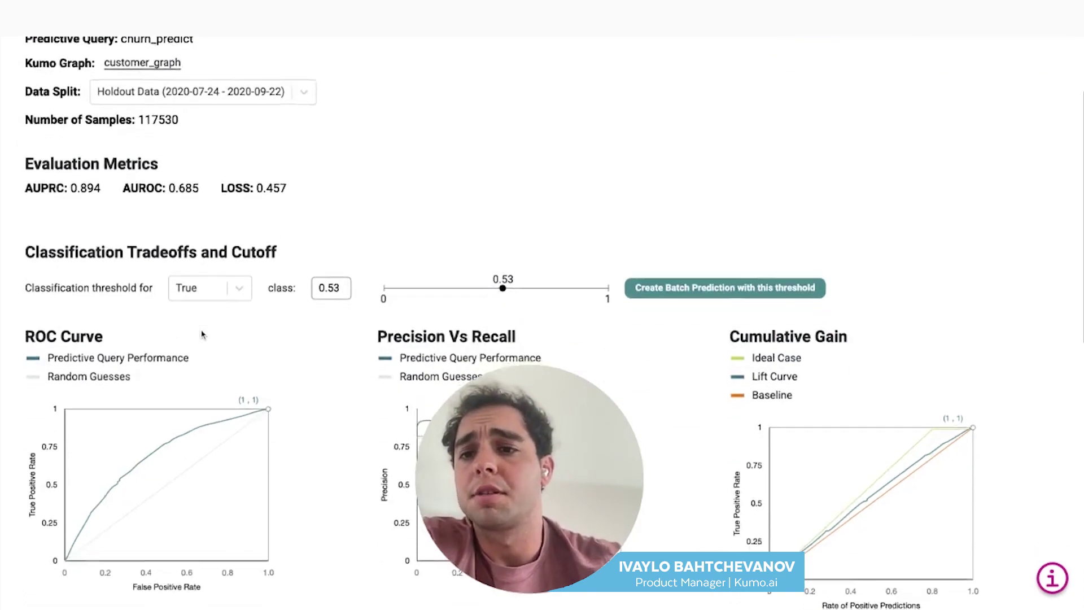
scroll(204, 334, "down", 1)
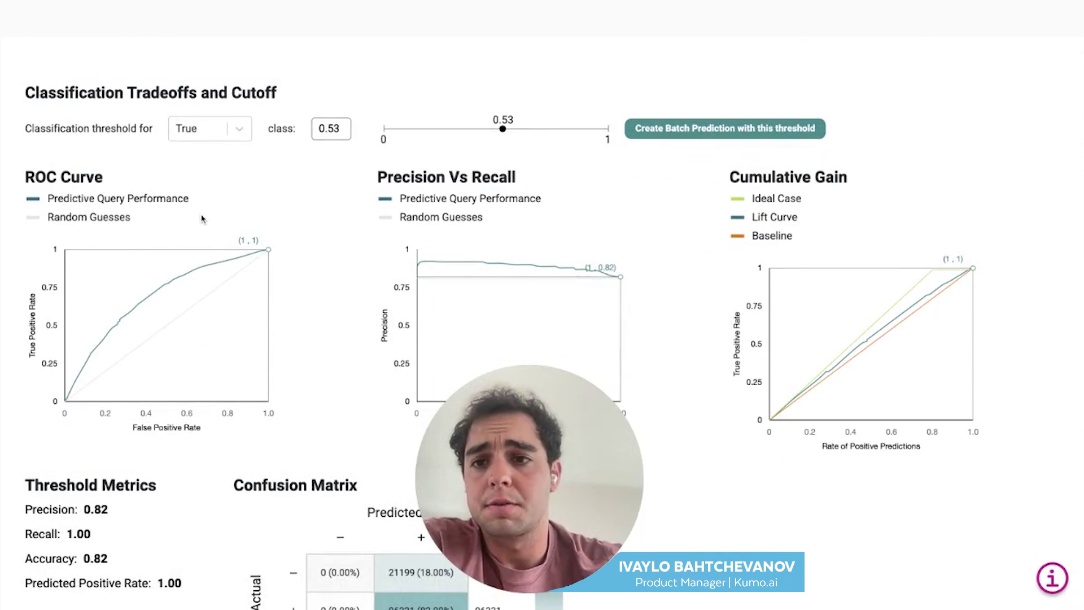
scroll(341, 243, "down", 5)
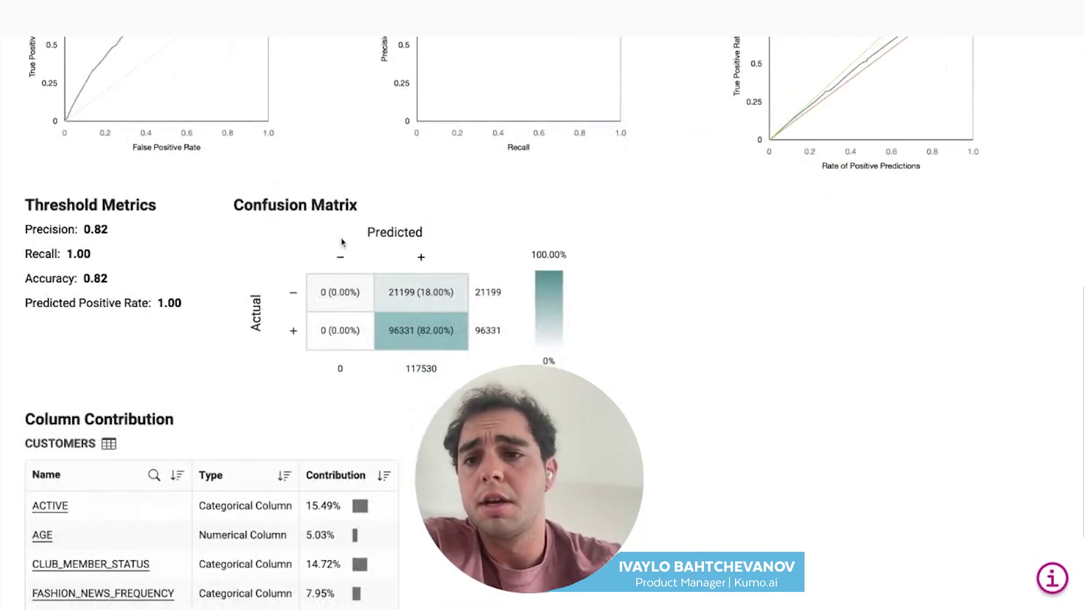
scroll(174, 242, "down", 3)
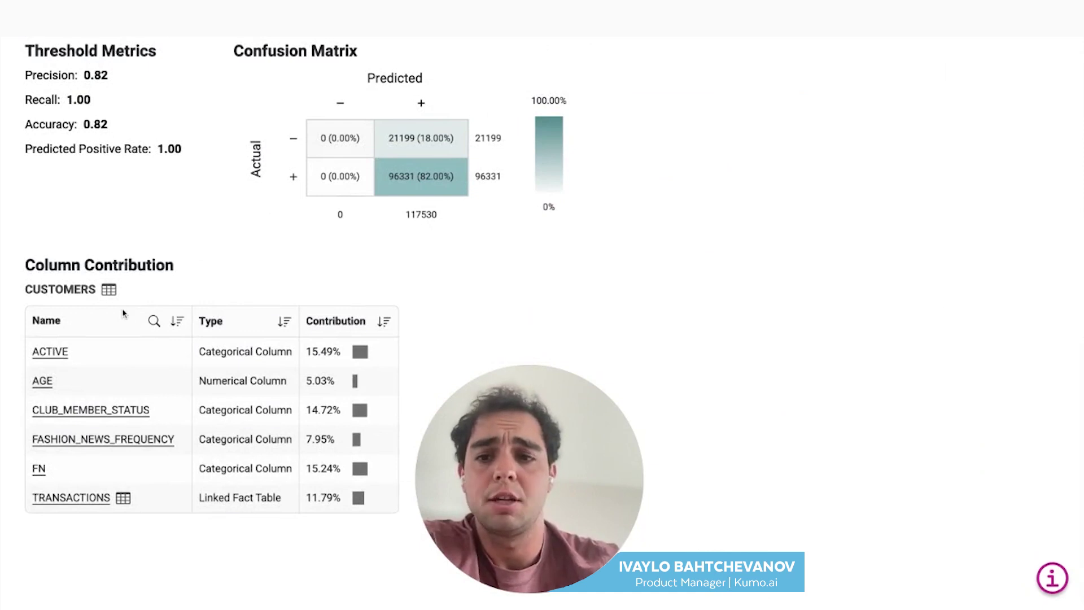
scroll(391, 291, "up", 3)
scroll(391, 291, "up", 10)
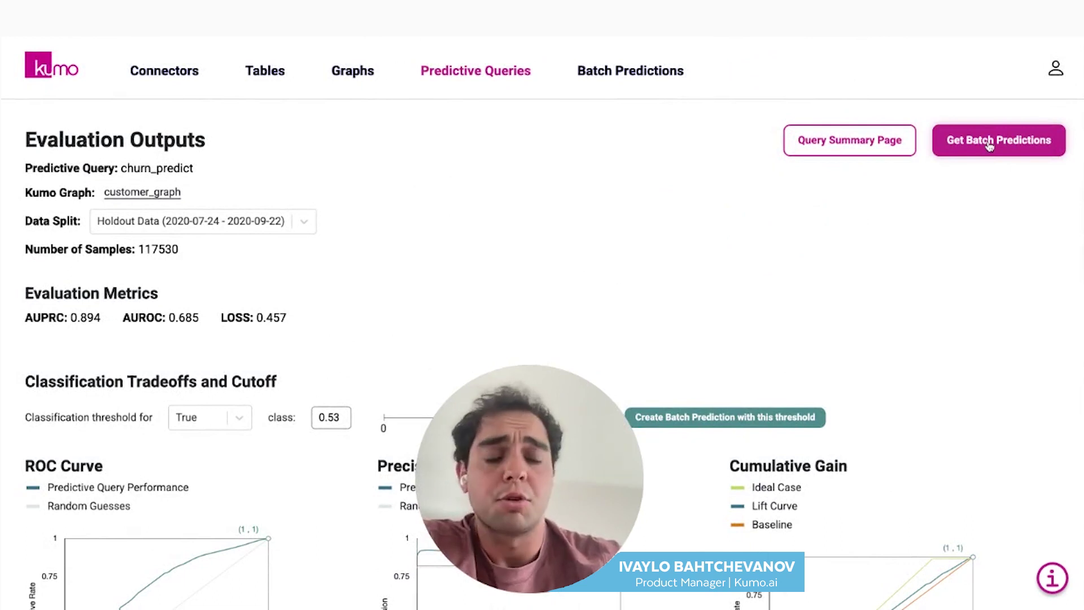
Step: Start a churn_predict batch prediction writing CHURN_PREDICT_PREDICTIONS and CHURN_PREDICT_EMBEDDINGS tables to Snowflake
left_click(999, 140)
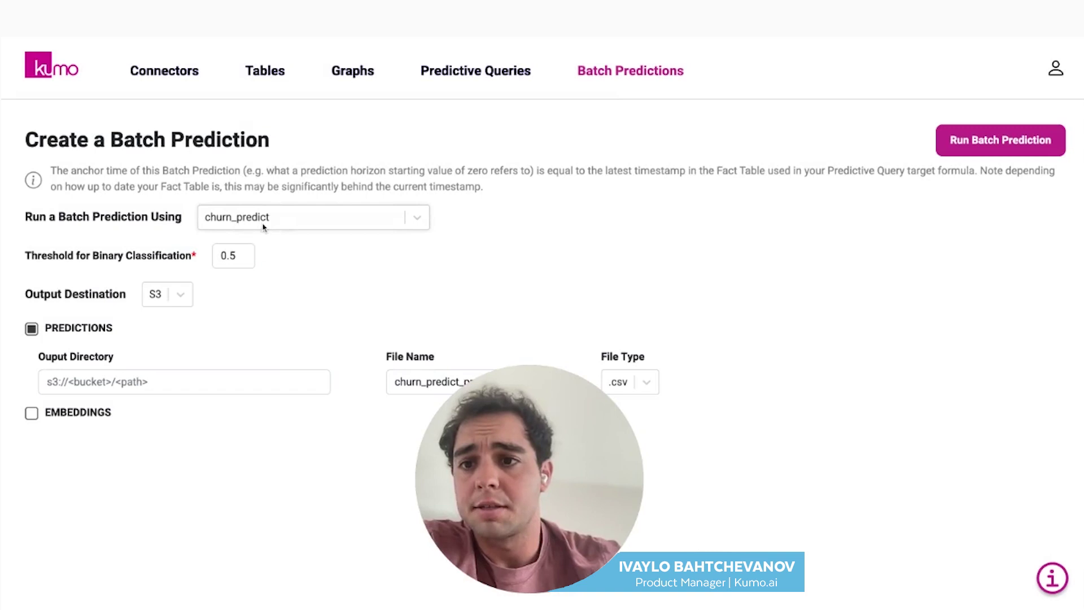
scroll(351, 253, "down", 1)
scroll(350, 253, "up", 1)
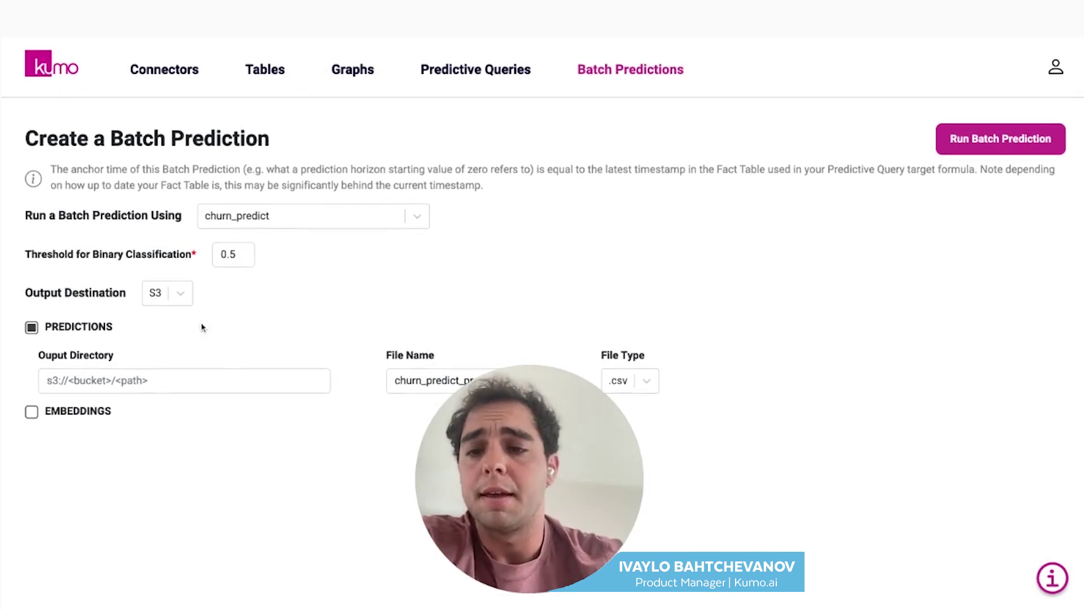
left_click(179, 295)
left_click(180, 360)
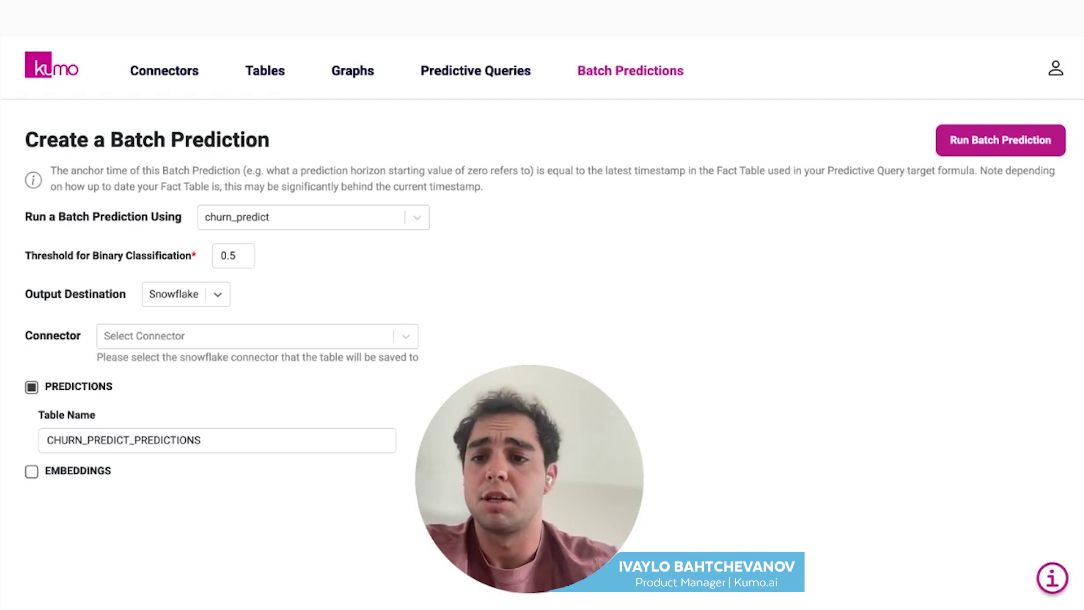
left_click(31, 471)
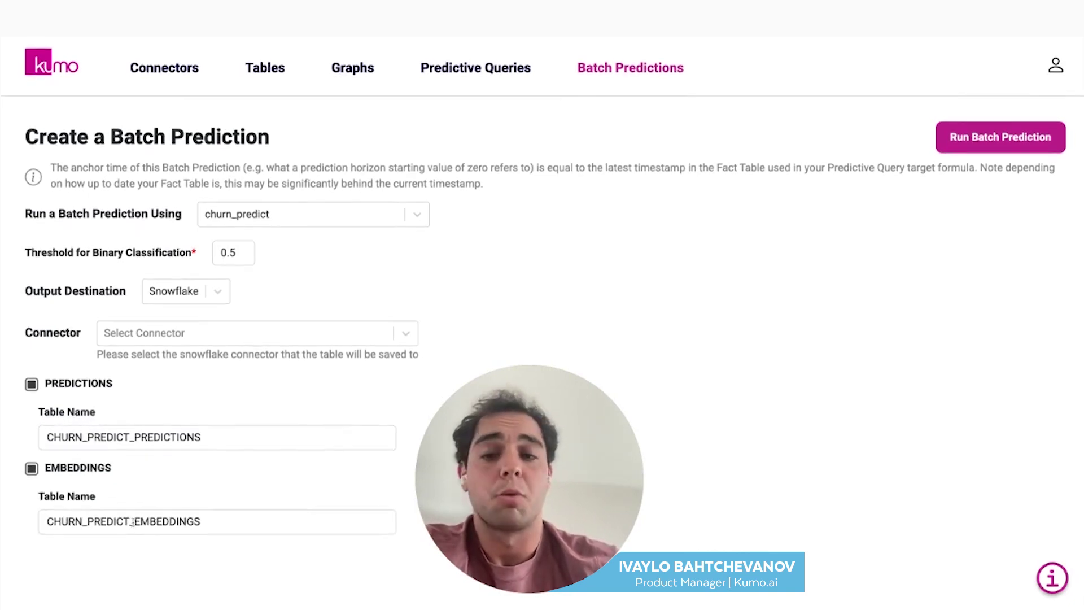